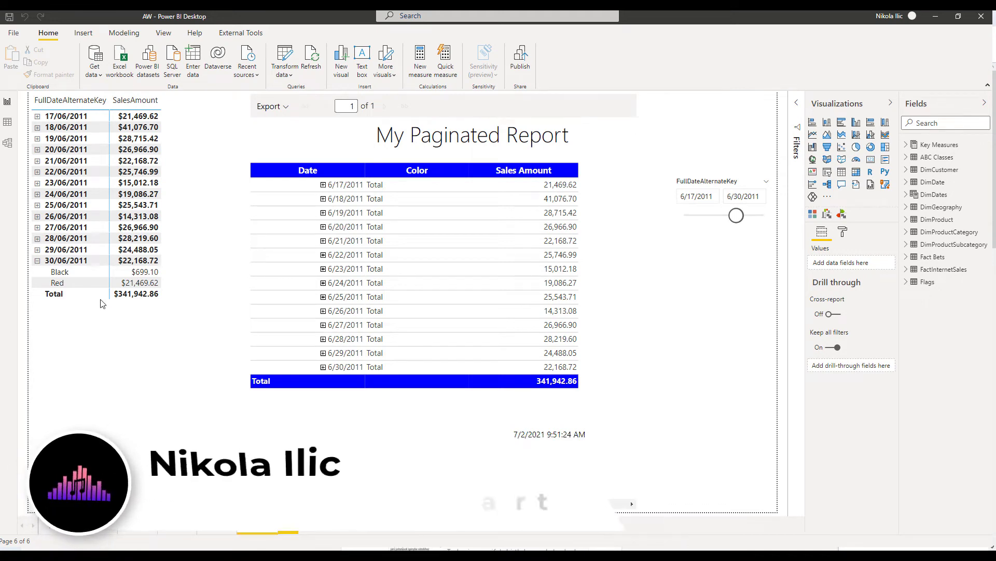
- Expand 6/29/2011, set the date slicer's start to 6/25/2011, and apply the change
click(322, 353)
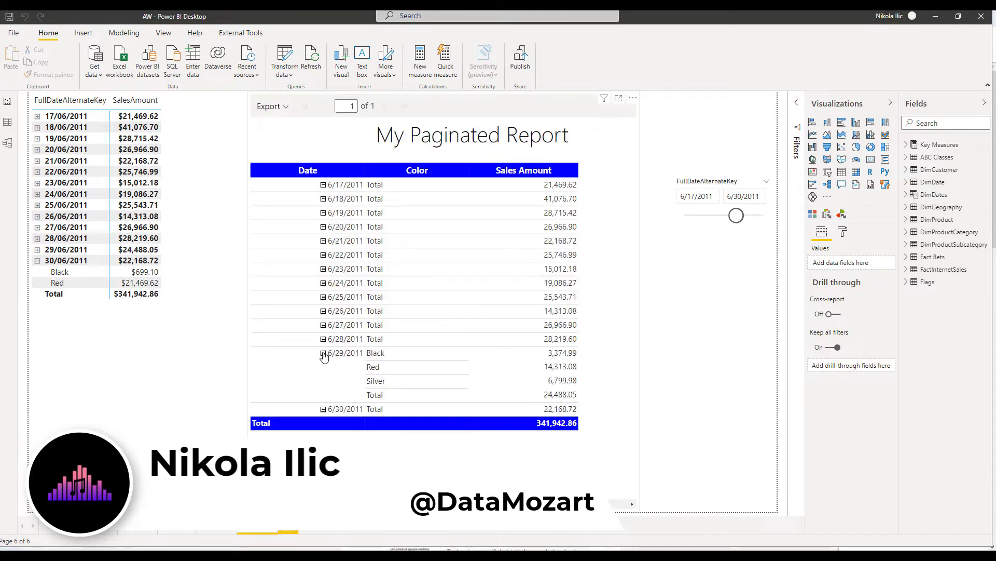
click(696, 196)
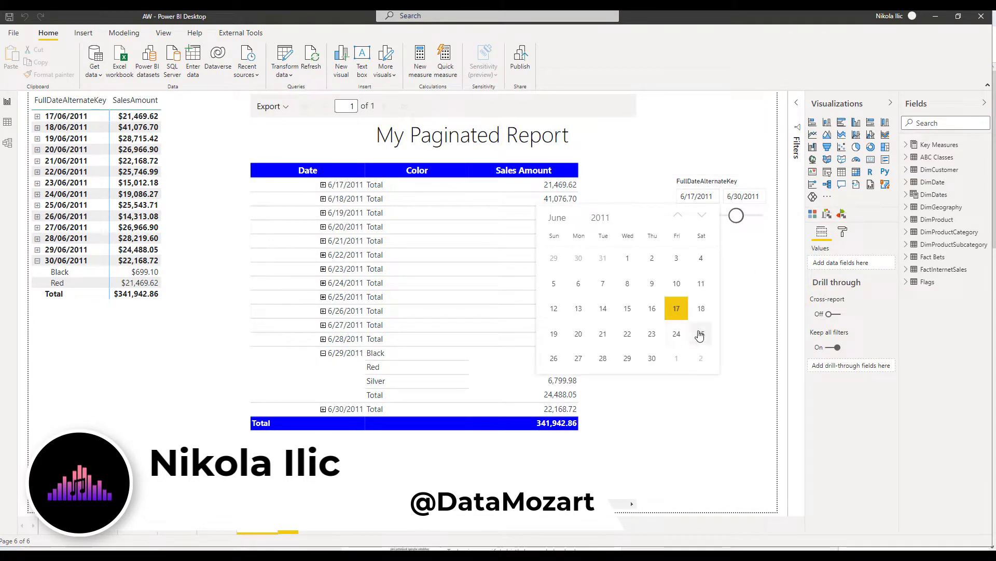
click(699, 335)
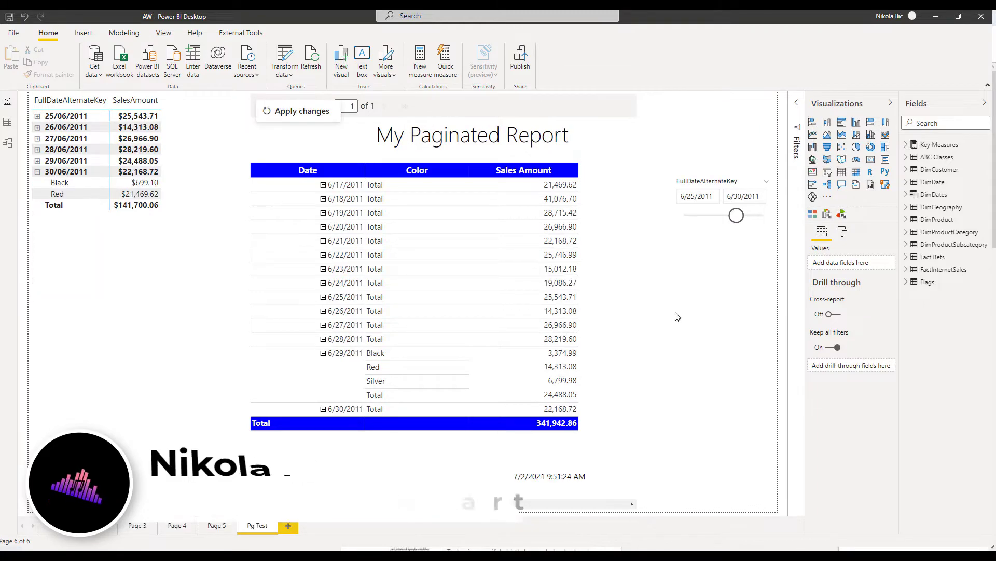
click(297, 112)
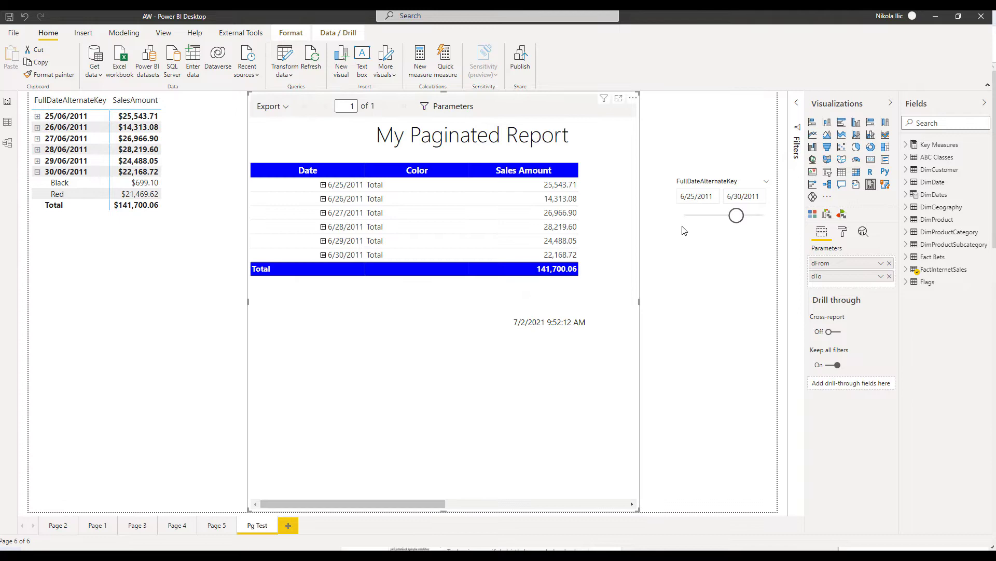
- In the visual's Format options, check the Toolbar settings and expand Auto-apply
click(843, 232)
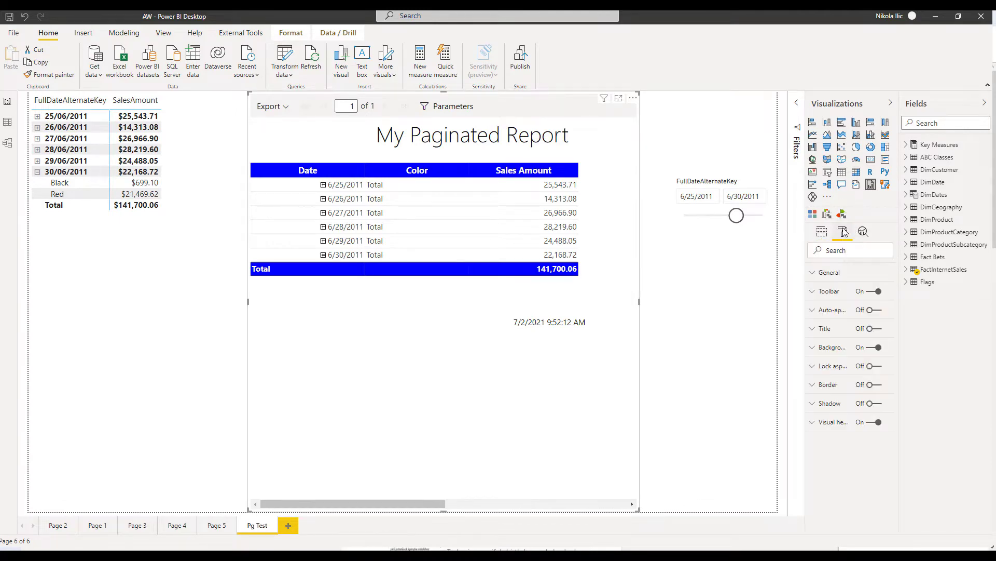
click(814, 292)
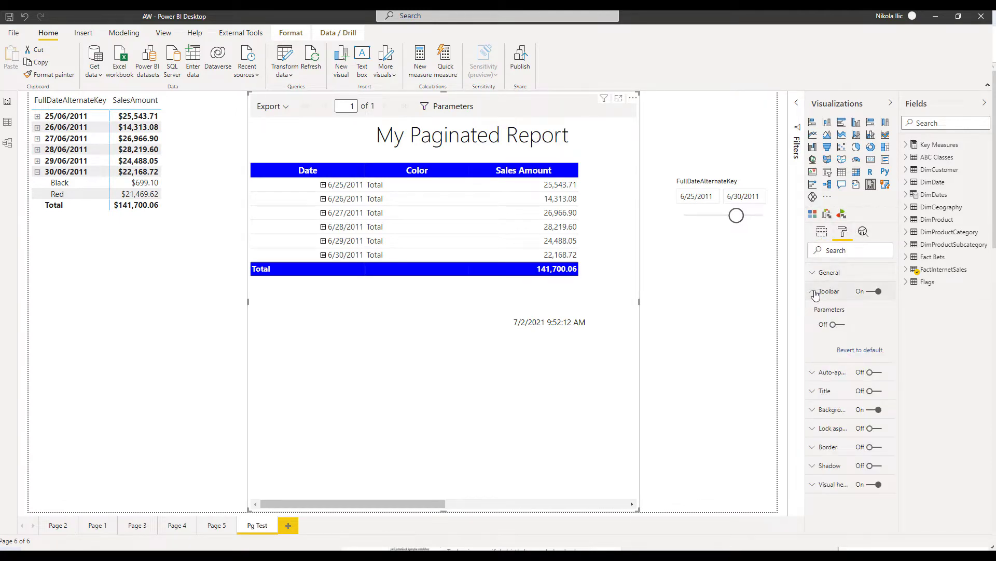
click(813, 291)
click(811, 309)
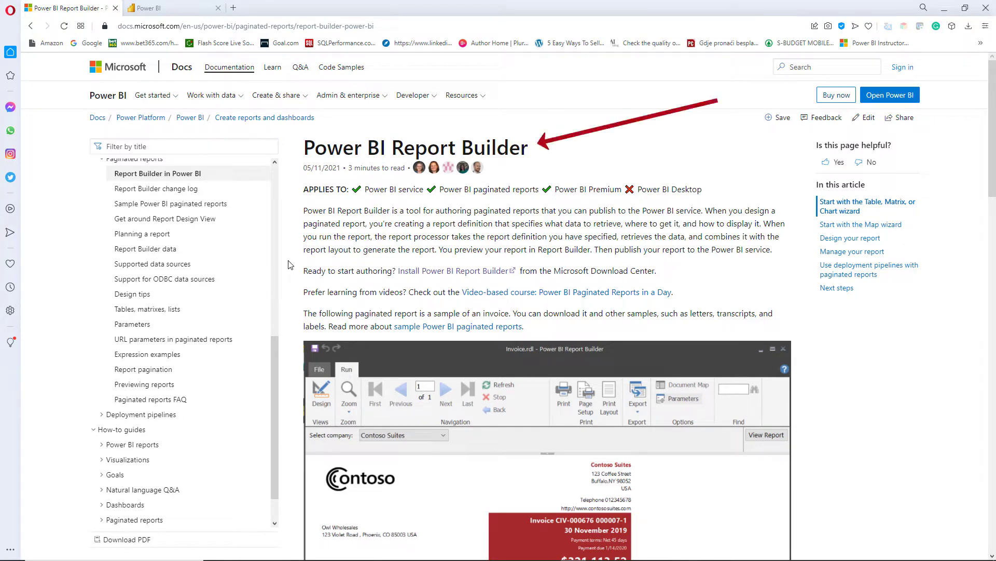
- Follow the 'Install Power BI Report Builder' link from the docs article to the download page
scroll(311, 272, down, 4)
scroll(314, 271, up, 2)
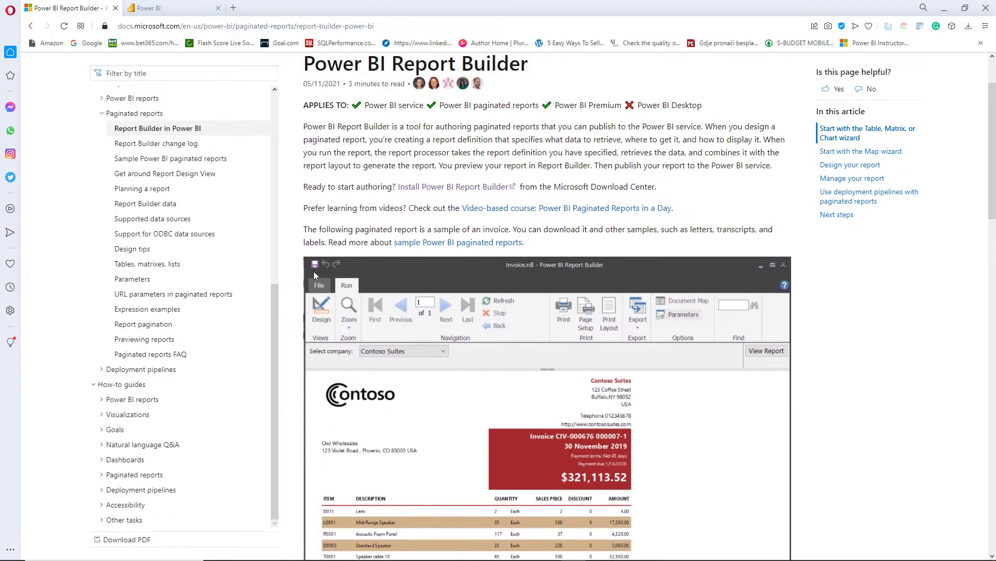
scroll(314, 271, up, 2)
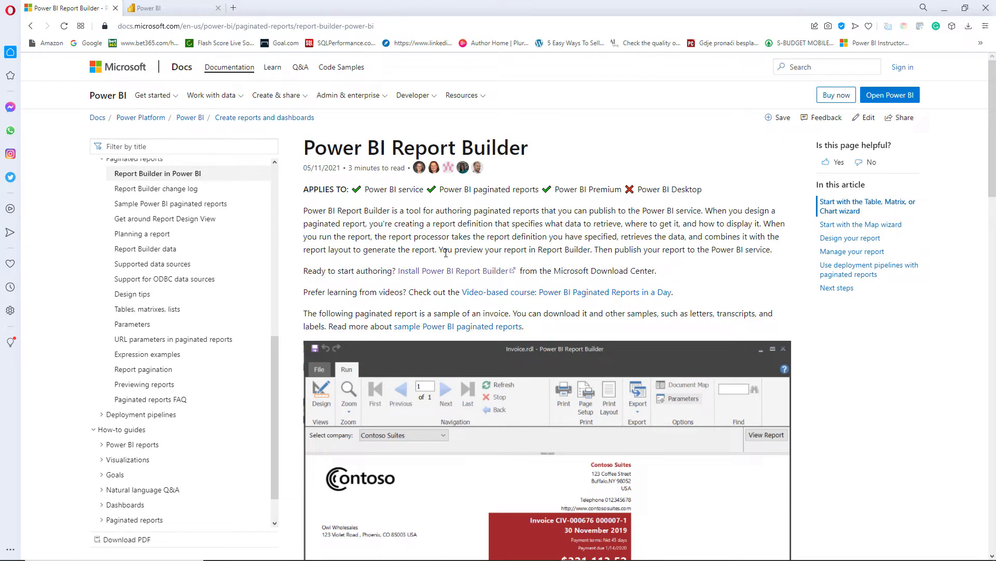
click(448, 271)
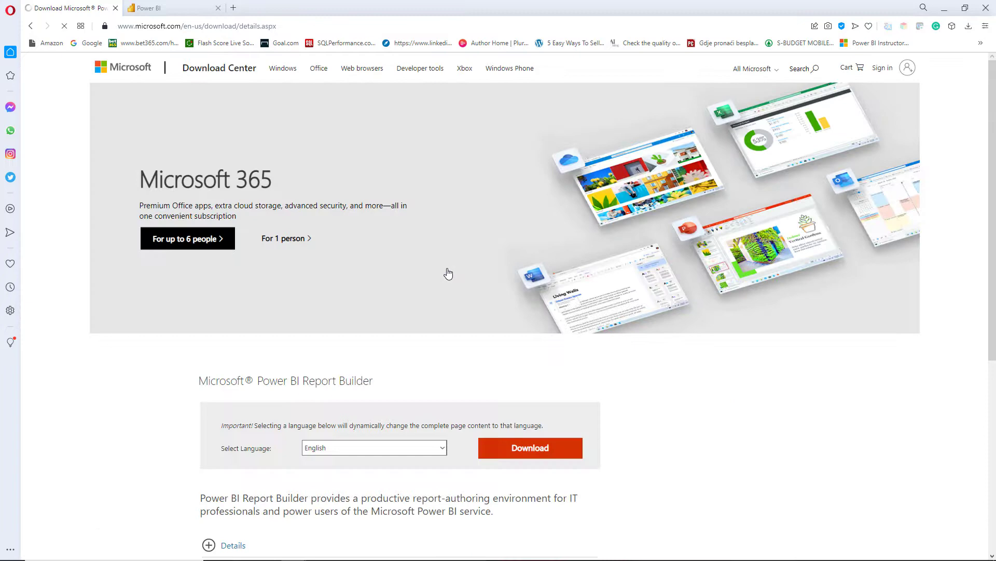
scroll(429, 306, down, 5)
scroll(429, 249, up, 6)
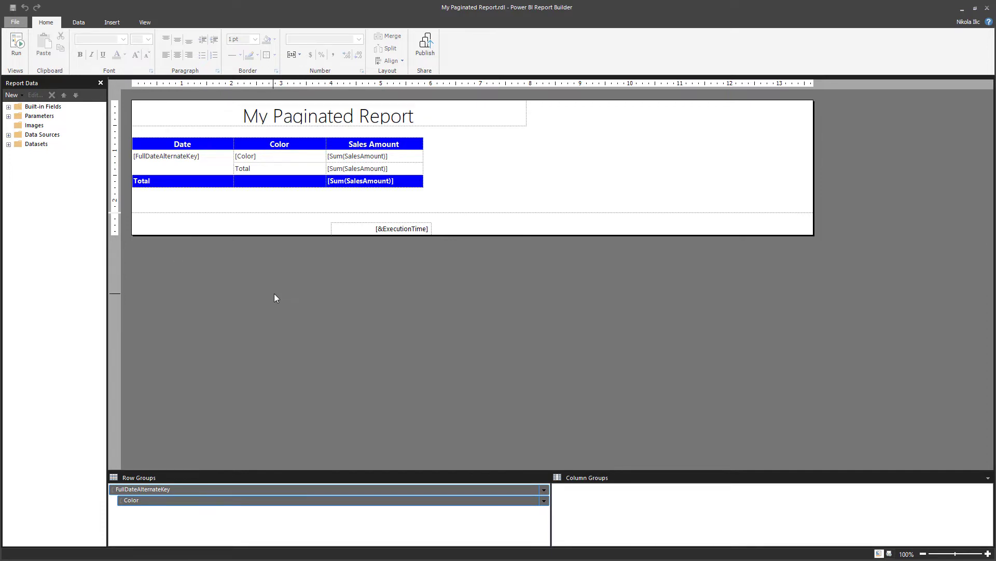
- Expand the Data Sources folder to reveal the AdventureWorksDW2017 data source
click(8, 134)
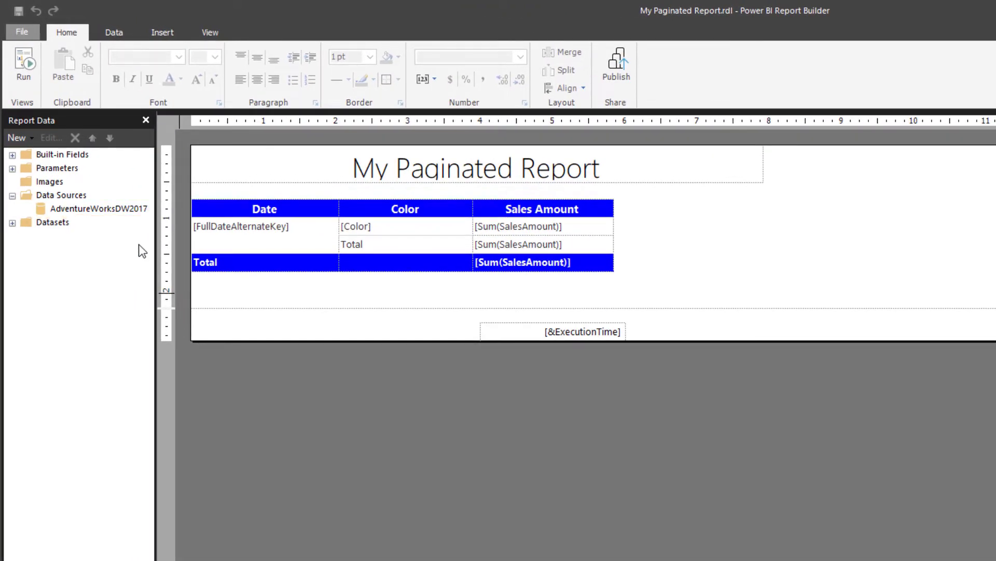
- Validate DataSet1's SQL query in its properties, then review the dFrom and dTo parameters
click(12, 223)
click(74, 236)
double_click(73, 235)
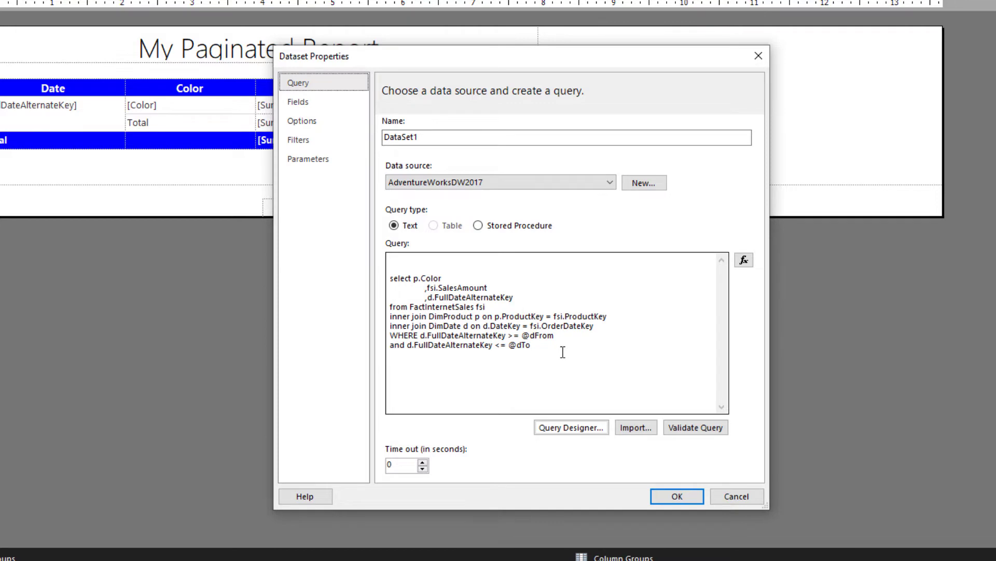
click(703, 432)
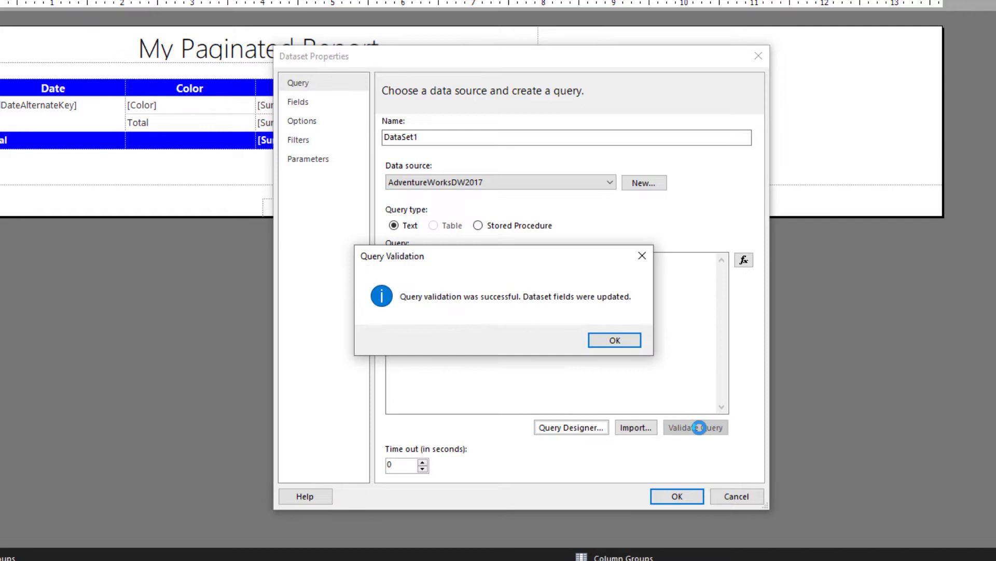
click(617, 341)
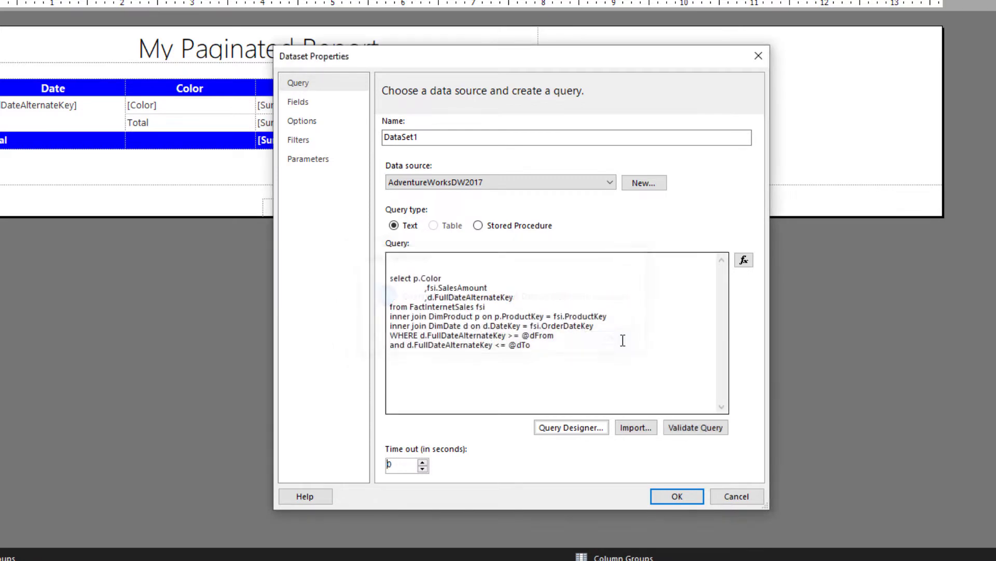
click(678, 496)
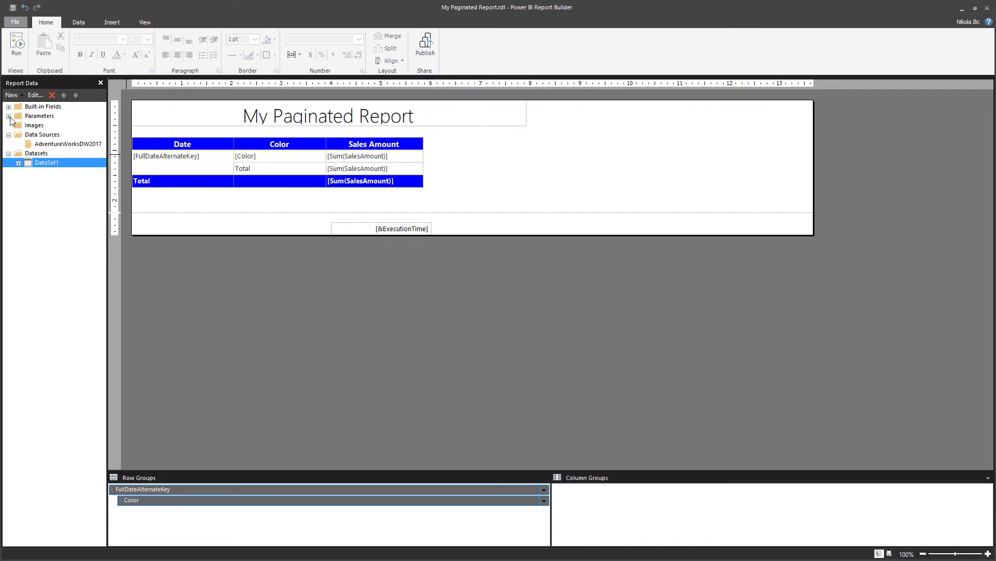
click(9, 116)
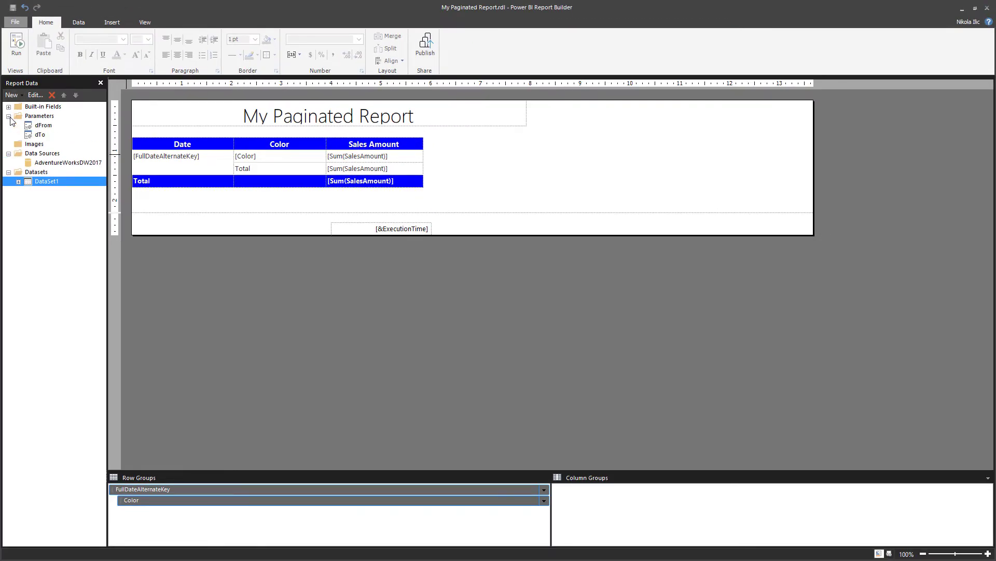
click(8, 116)
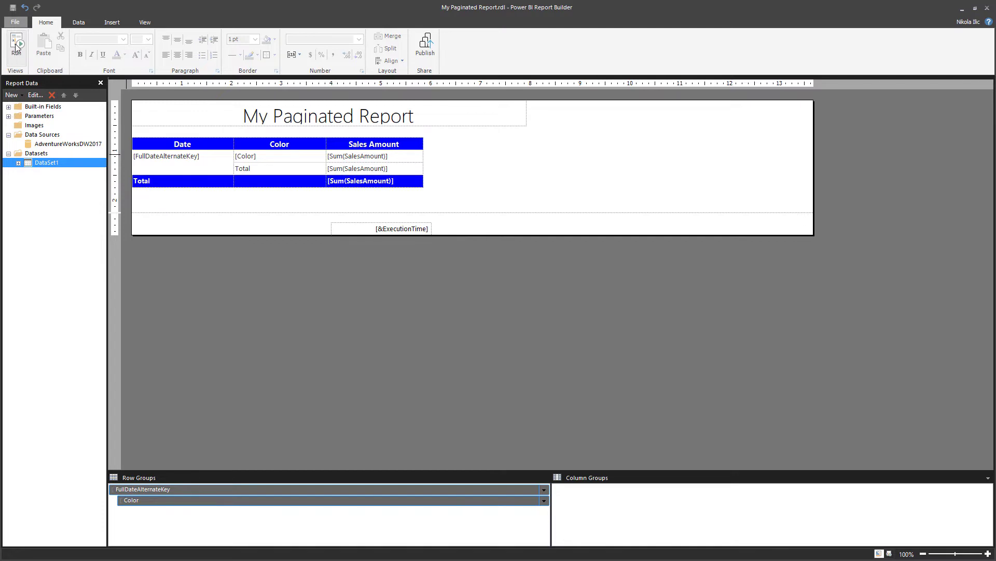
- Run the report and set Date From to 01-Apr-11 using the calendar
click(16, 47)
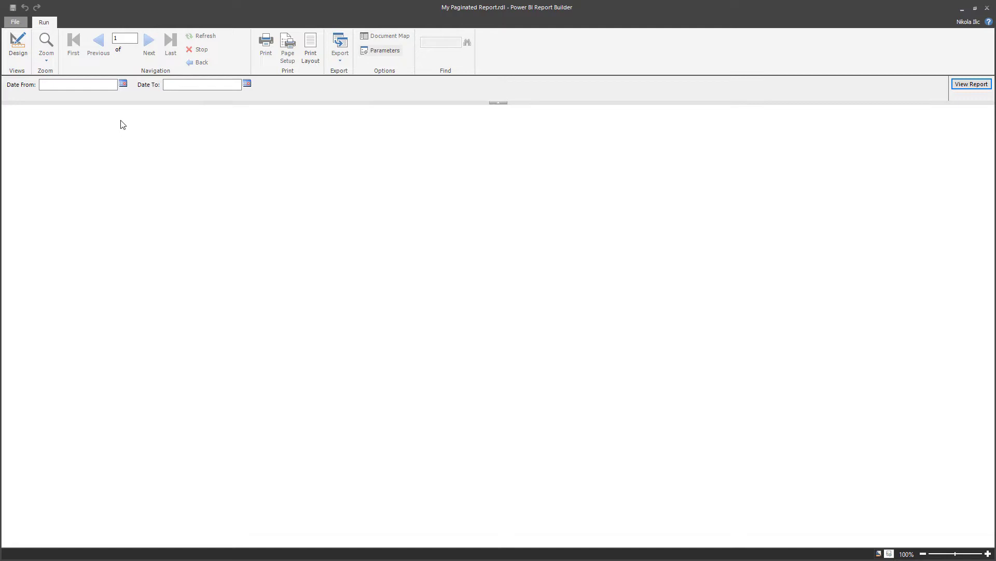
click(123, 84)
click(101, 101)
click(49, 102)
click(49, 103)
click(49, 102)
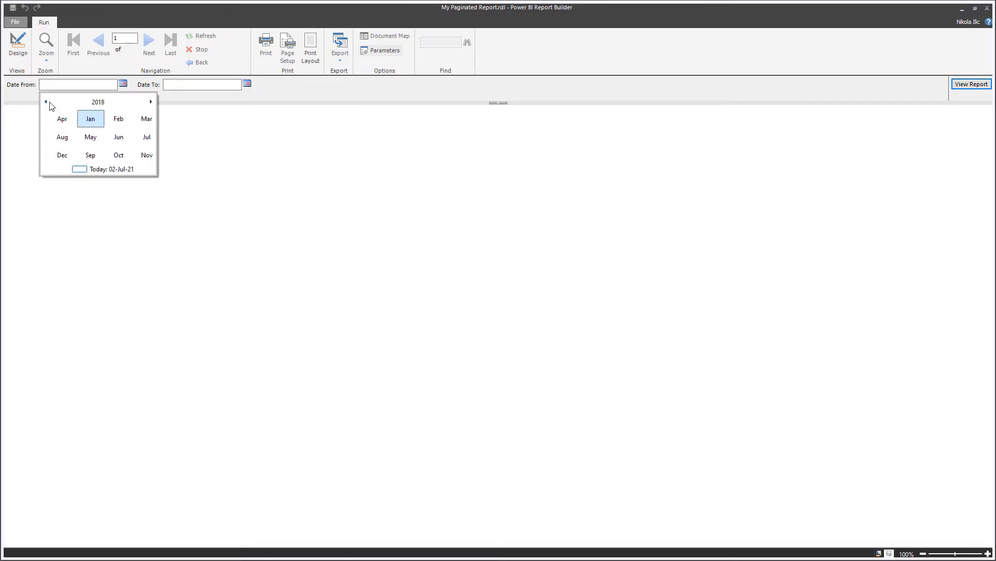
click(49, 103)
click(48, 103)
click(49, 103)
click(49, 103)
click(49, 103)
click(49, 103)
click(48, 103)
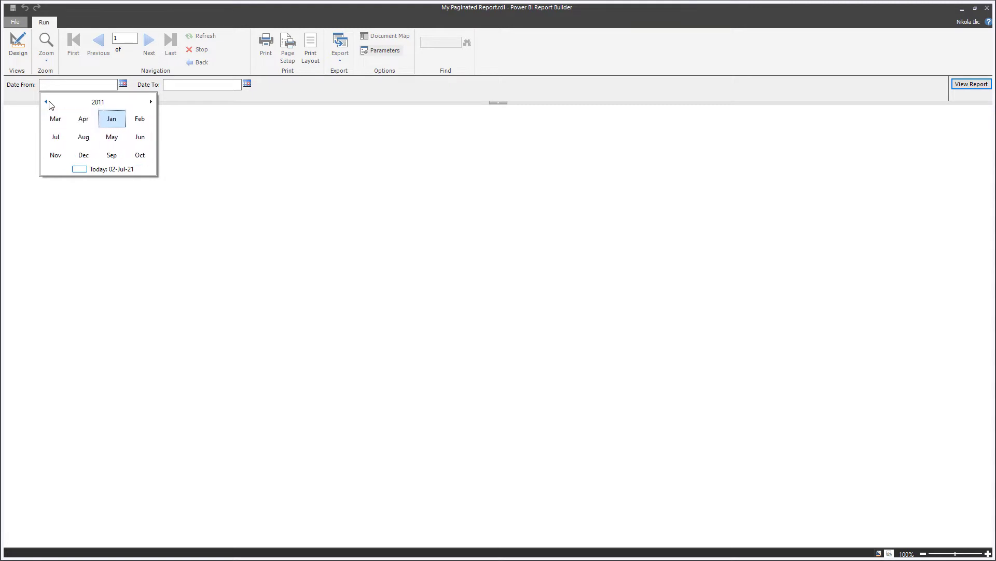
click(140, 120)
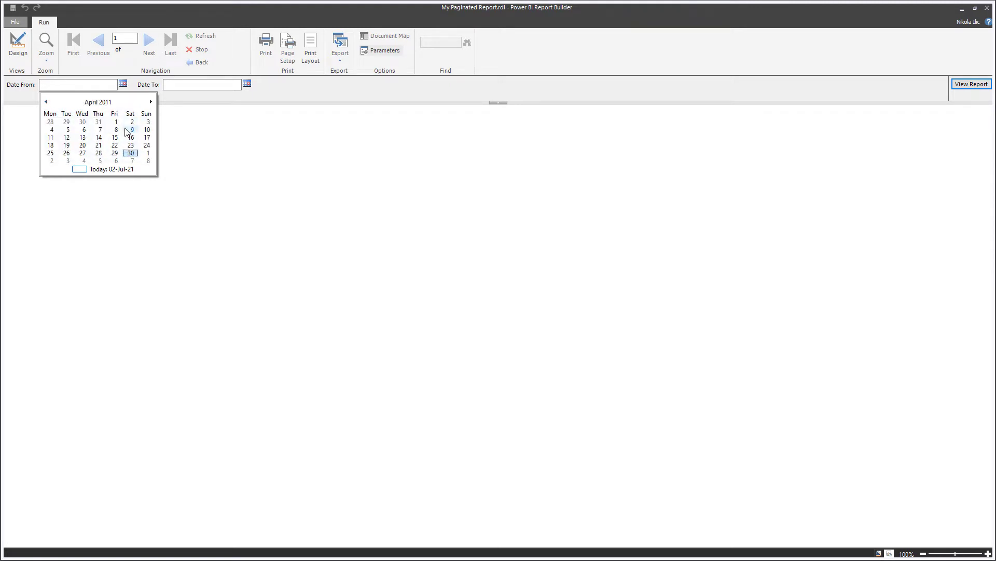
click(116, 121)
- Set Date To to 30-Apr-11 and view the report
click(247, 84)
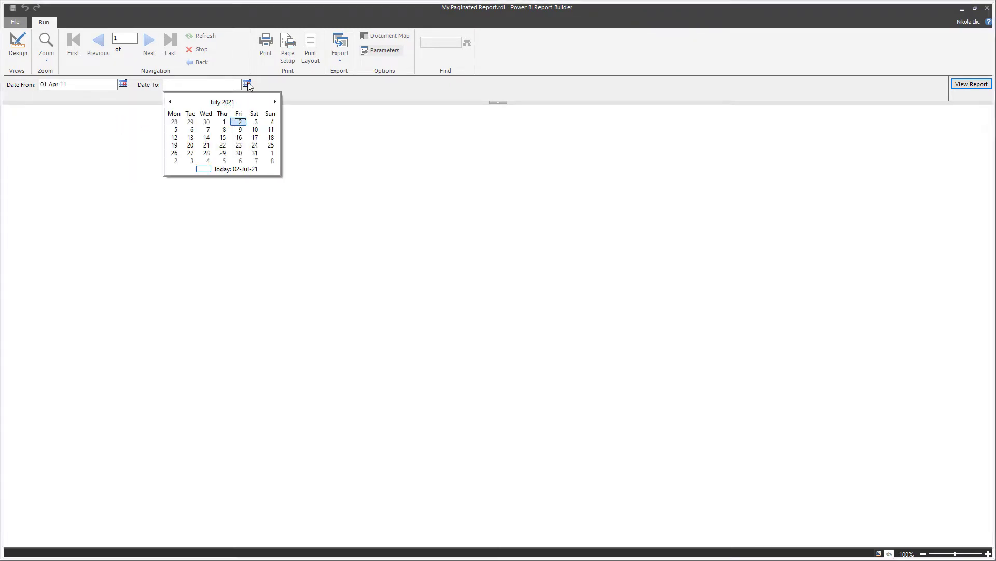
click(222, 102)
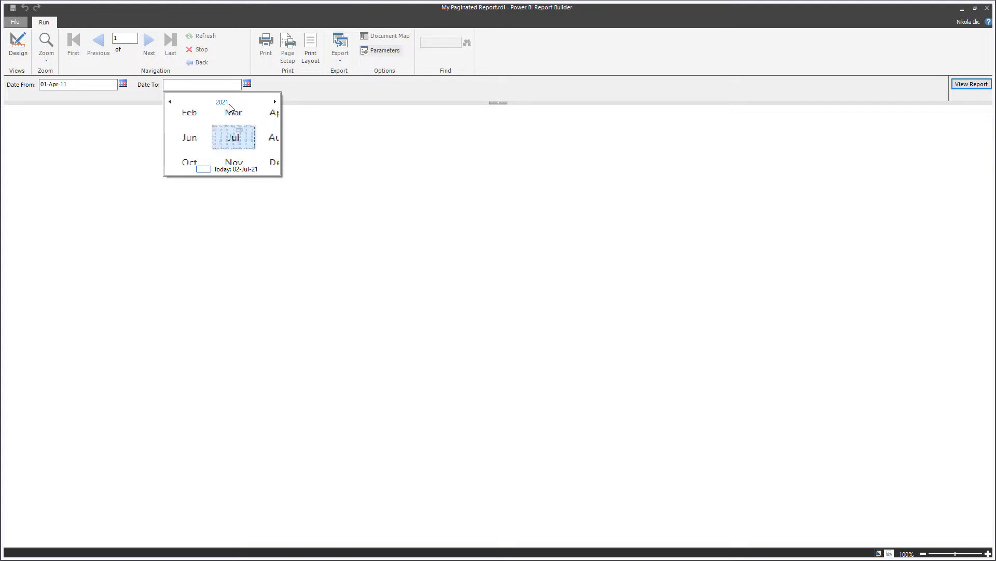
click(169, 102)
click(169, 102)
click(169, 103)
click(169, 103)
click(169, 102)
click(169, 103)
click(169, 102)
click(169, 102)
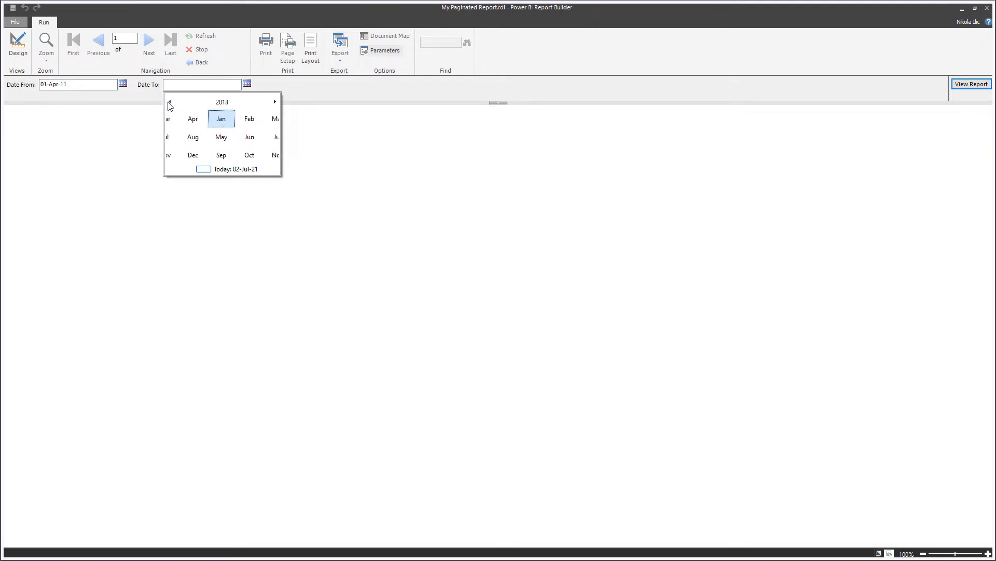
click(169, 102)
click(169, 102)
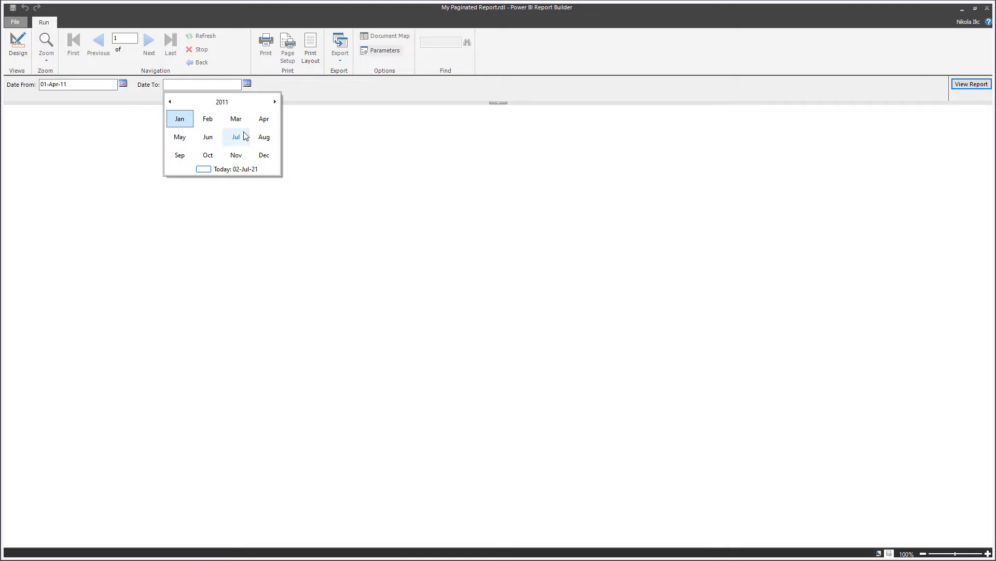
click(259, 120)
click(257, 154)
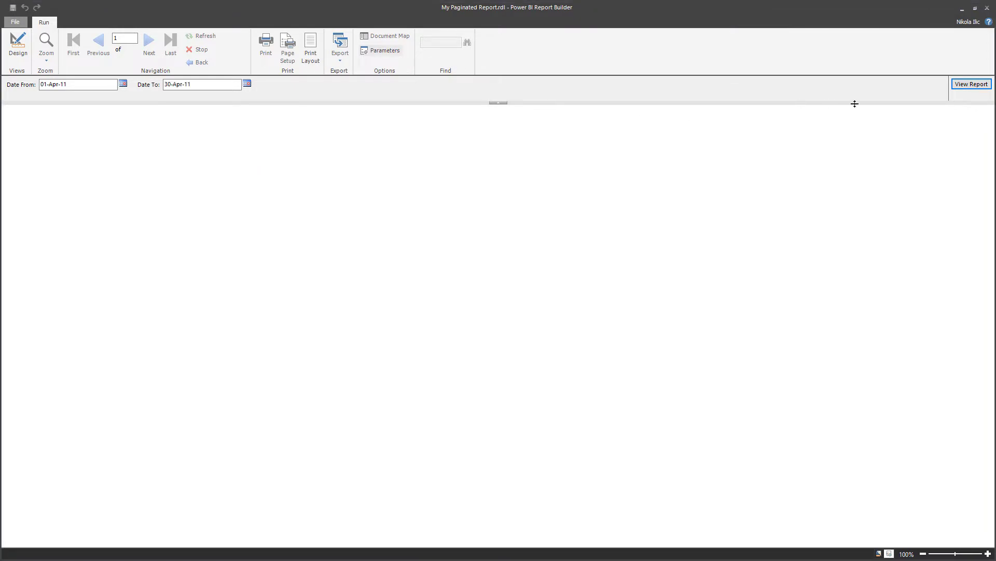
click(967, 84)
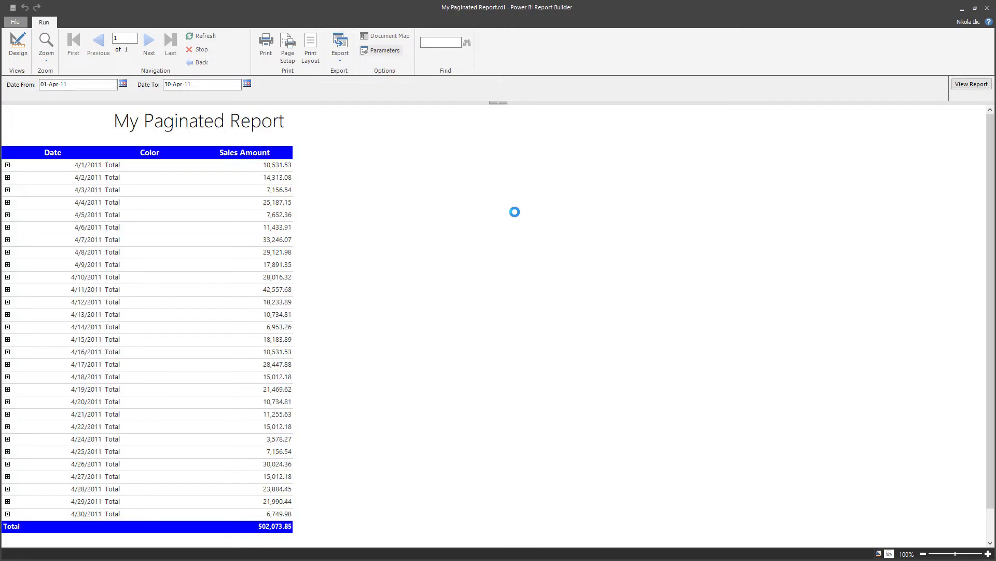
- Toggle the 4/28–4/30/2011 colour rows, collapsing 4/28 and 4/29, then return to Design view
scroll(406, 291, down, 2)
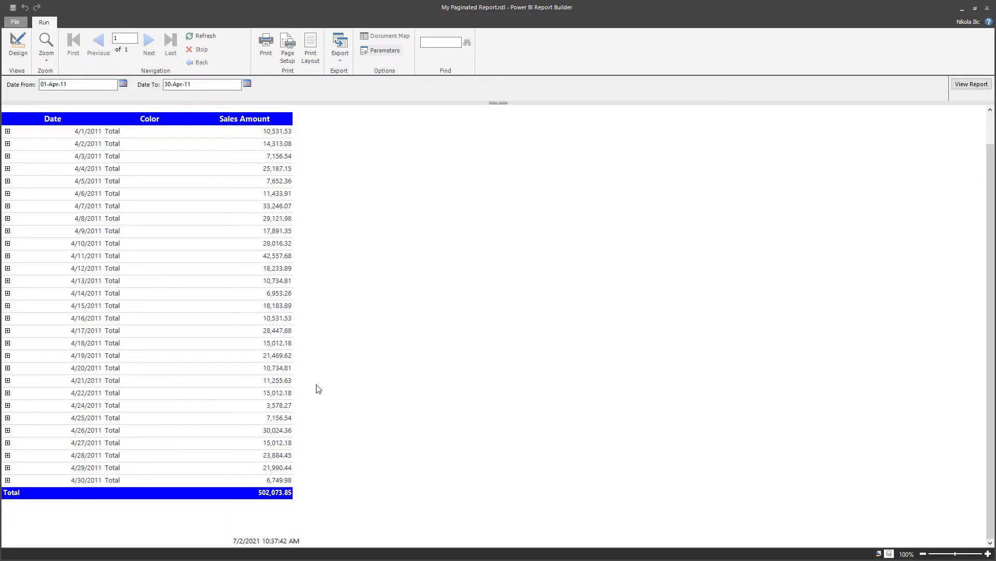
click(7, 480)
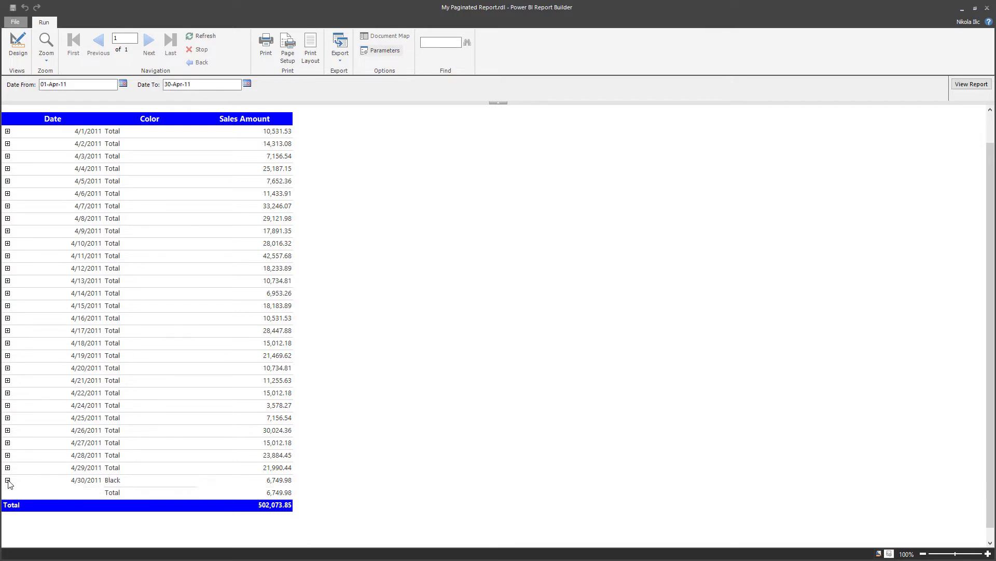
click(8, 480)
click(8, 480)
click(7, 467)
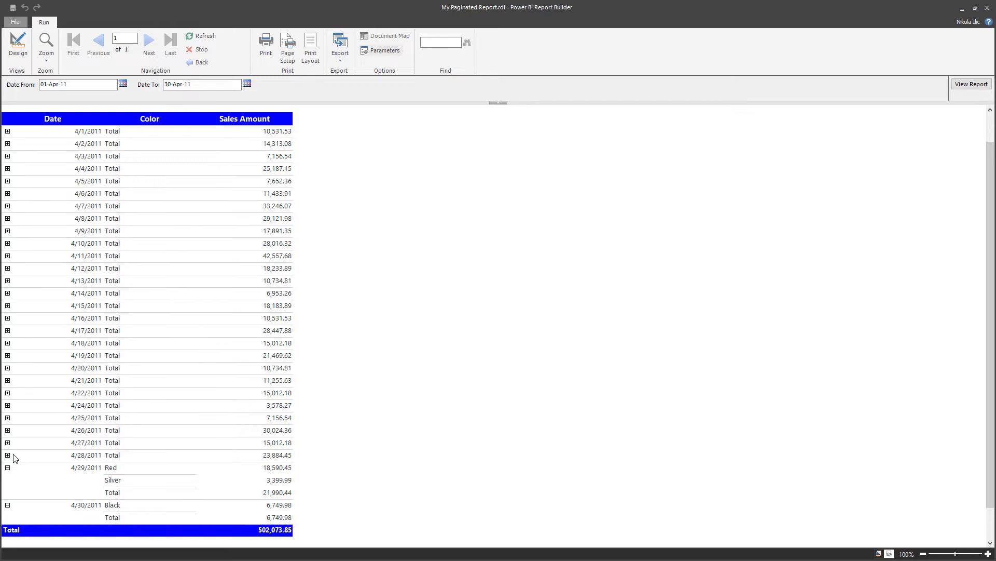
click(7, 455)
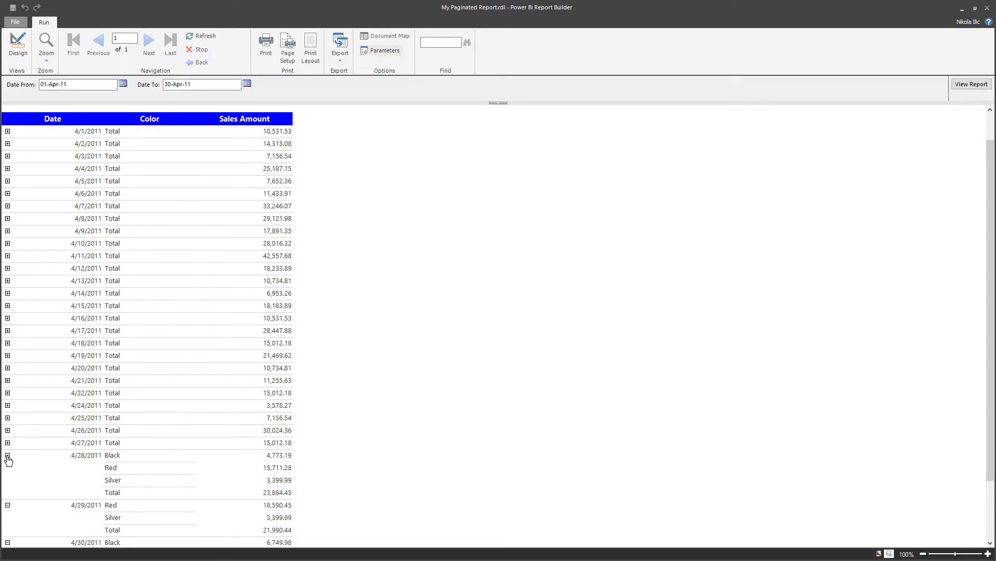
click(7, 456)
click(7, 468)
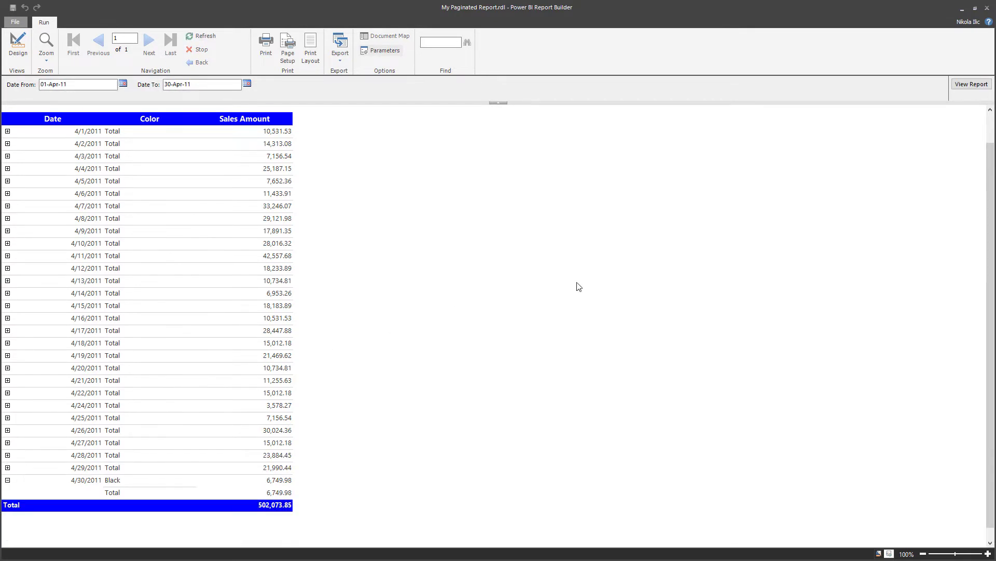
click(18, 44)
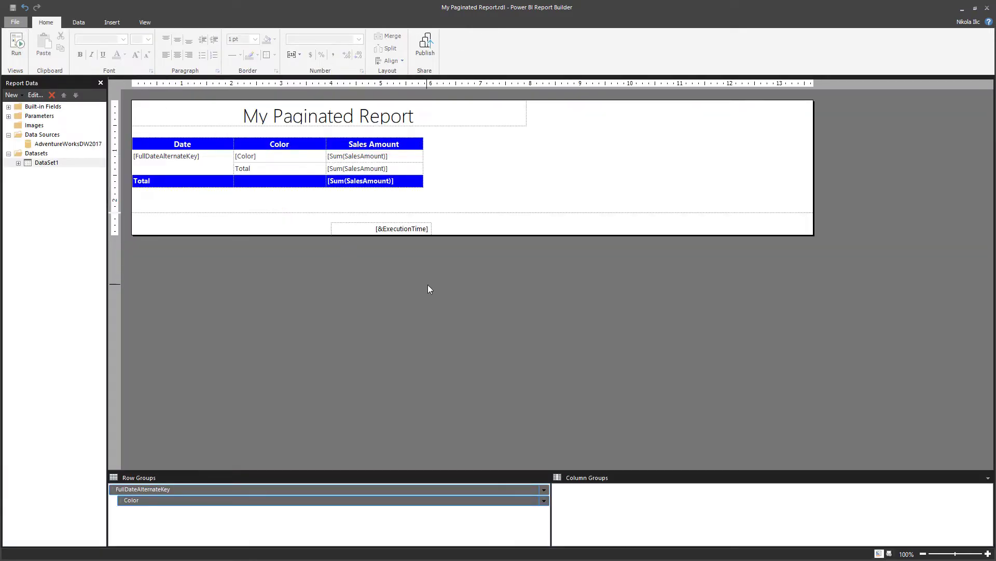
- Publish My Paginated Report to the Test workspace from the File menu
click(15, 22)
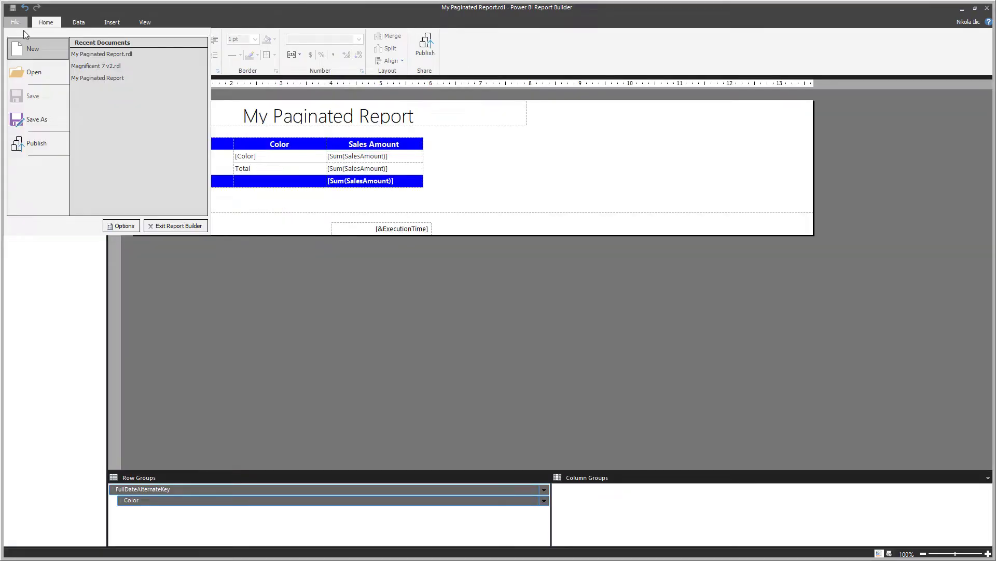
click(36, 142)
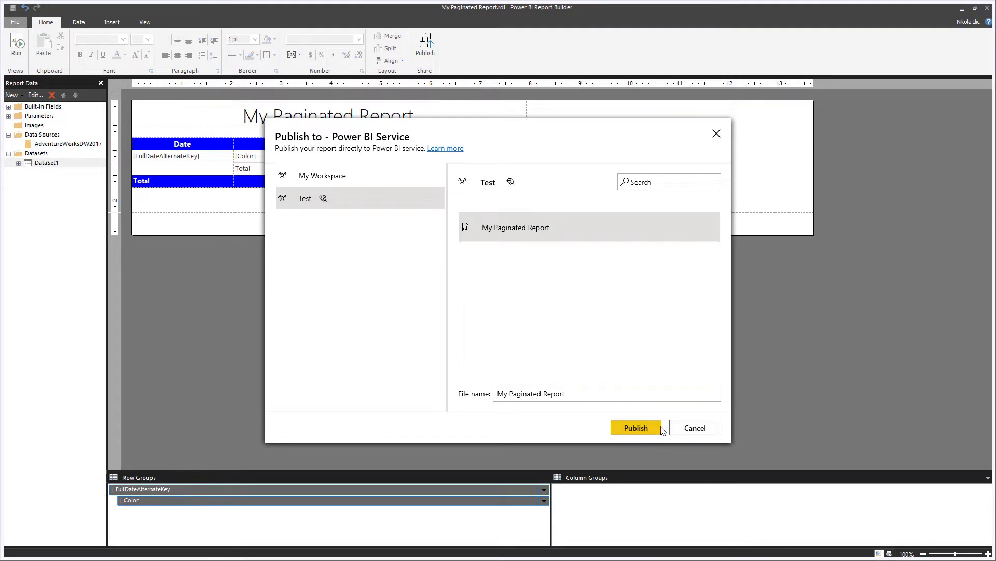
click(695, 427)
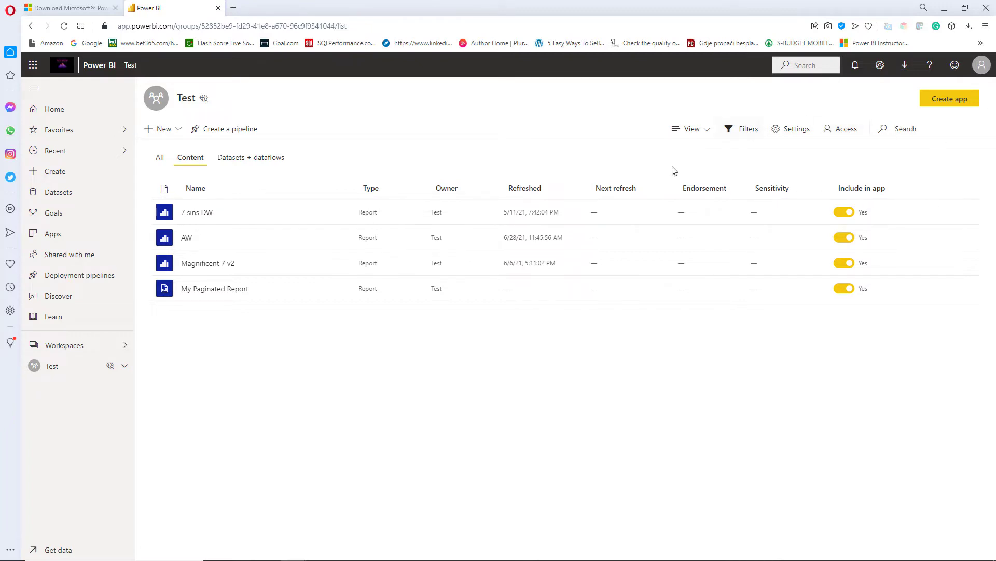
- View the Test workspace content listing My Paginated Report with the other reports
mouse_move(341, 296)
click(789, 129)
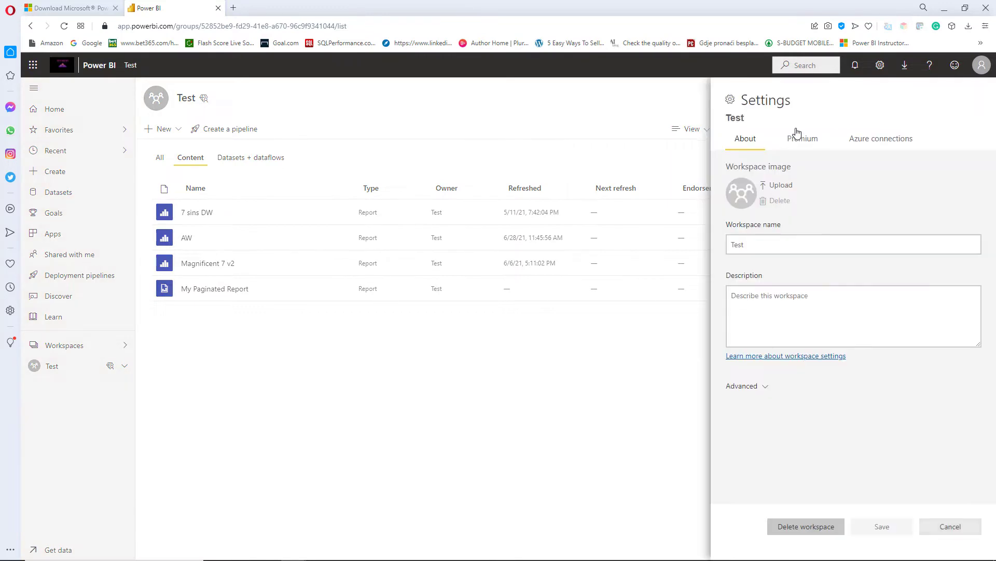
click(804, 141)
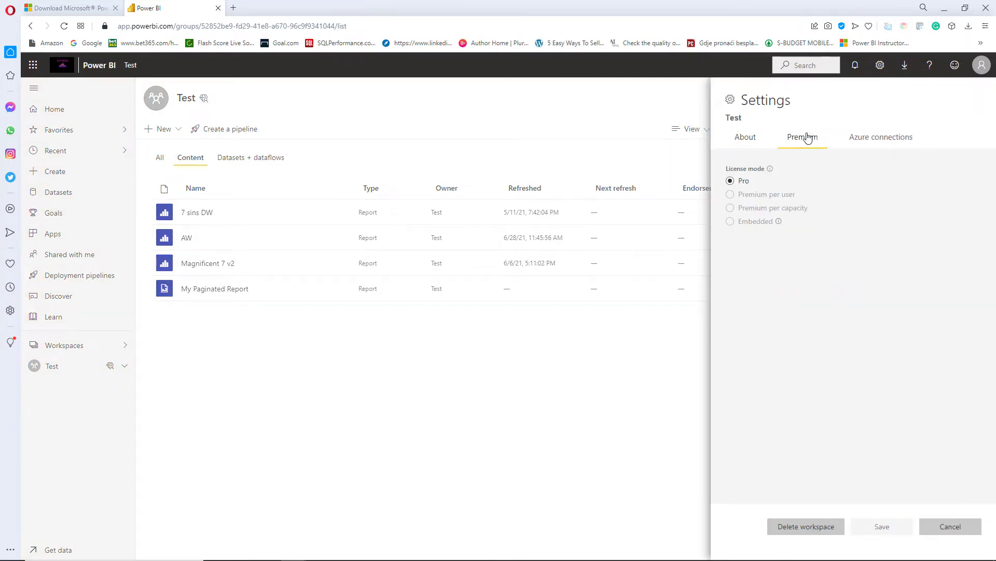
click(731, 195)
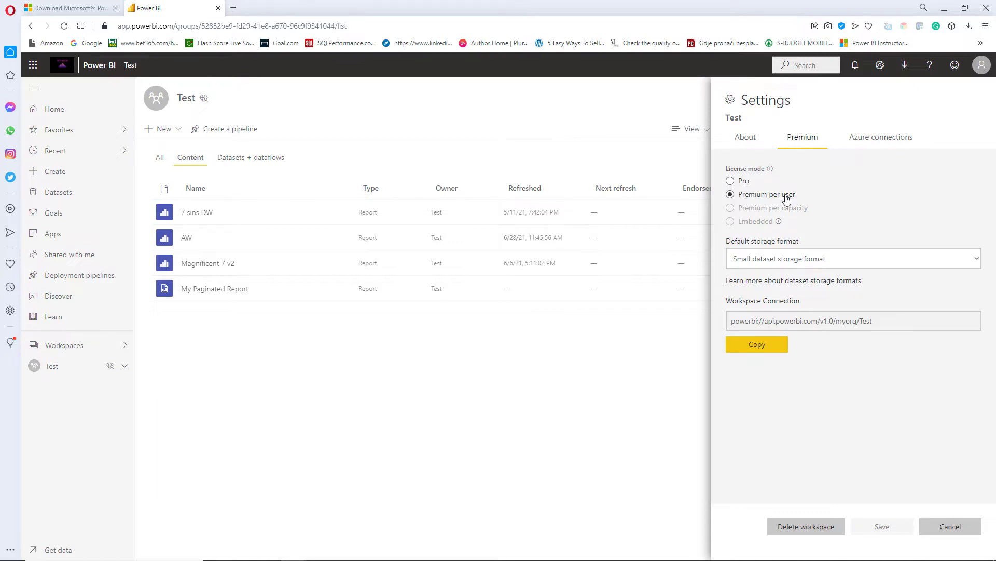
click(958, 528)
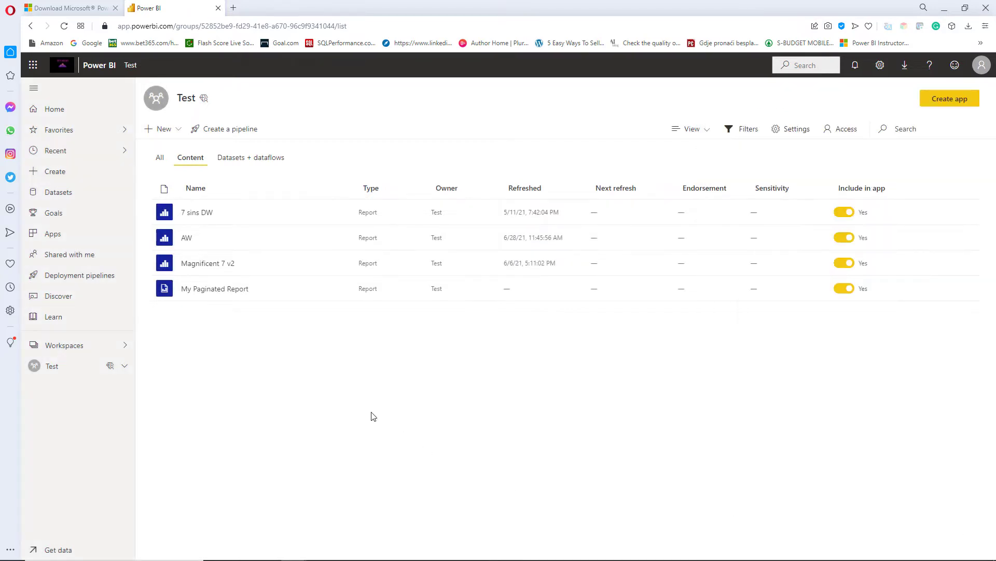
- Open My Paginated Report and set Date From to 4/1/2011
click(234, 290)
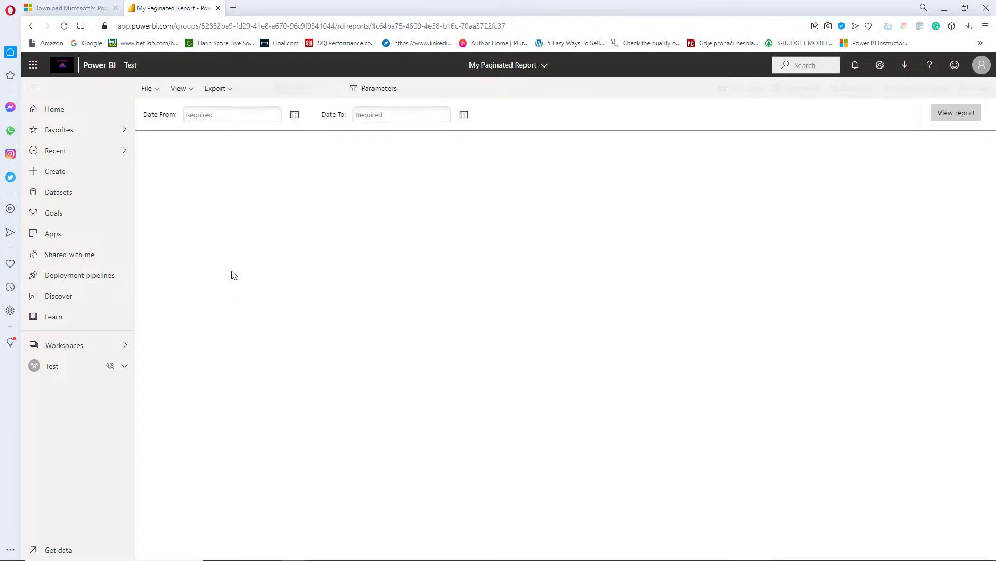
click(294, 115)
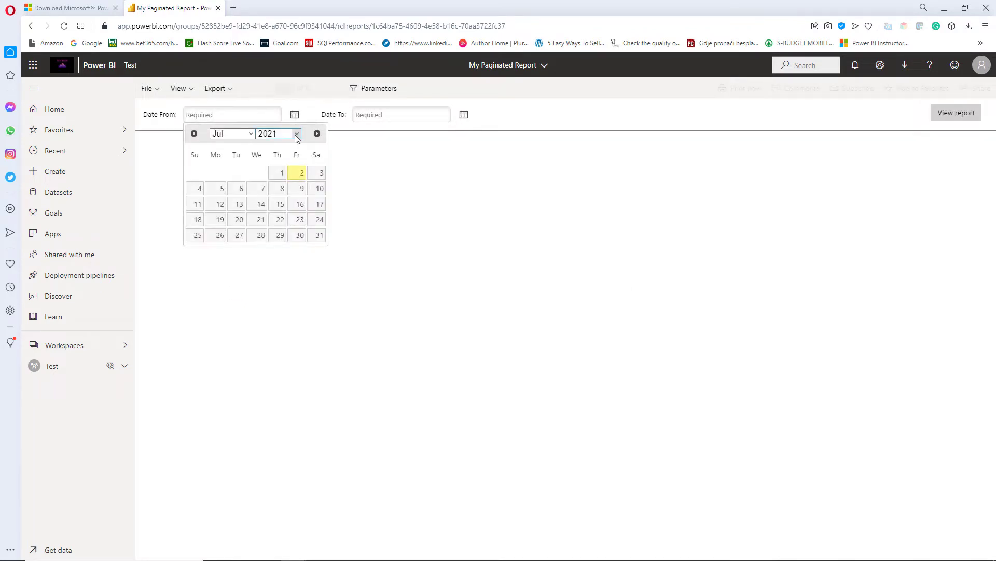
click(291, 133)
click(274, 238)
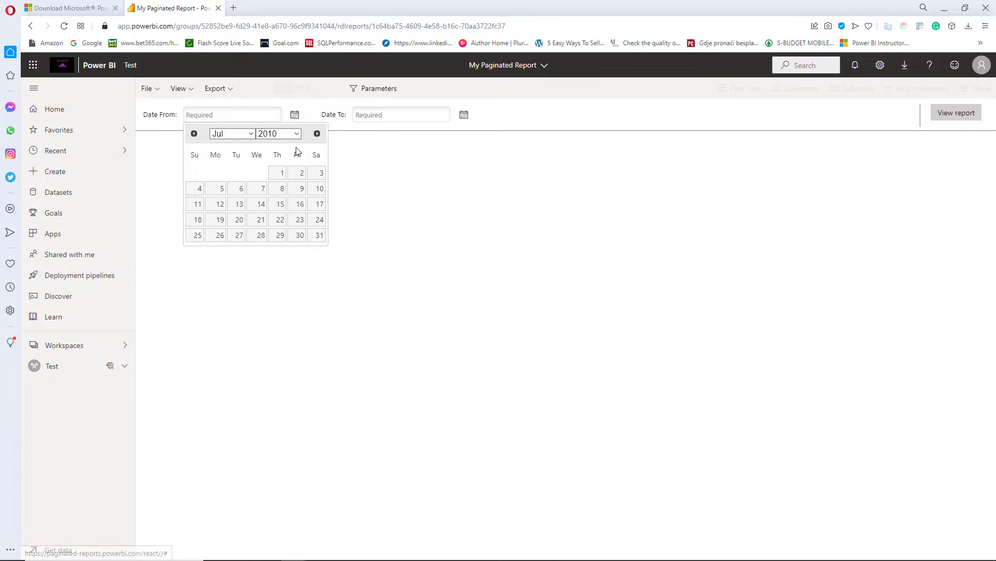
click(280, 133)
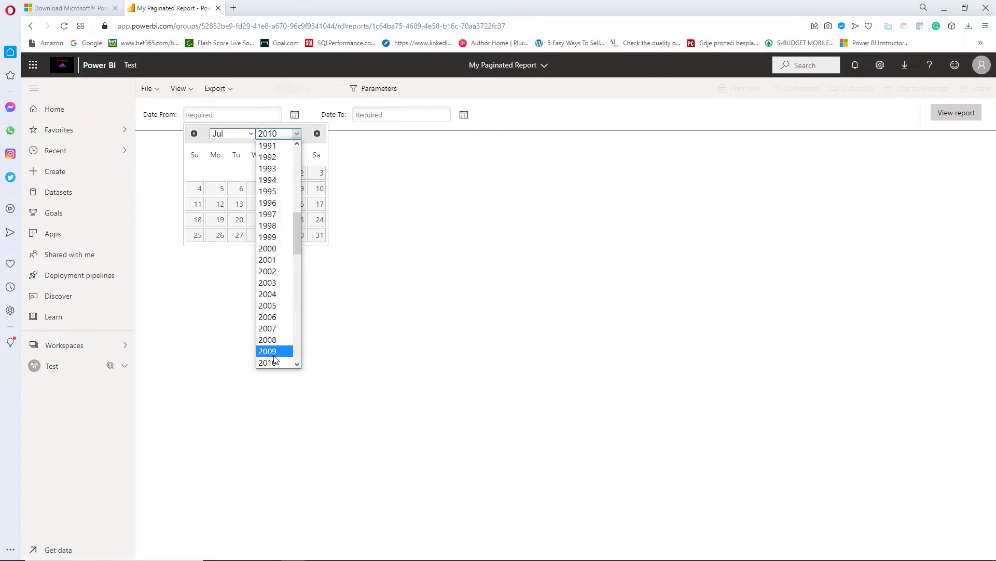
scroll(274, 337, down, 3)
click(269, 270)
click(232, 133)
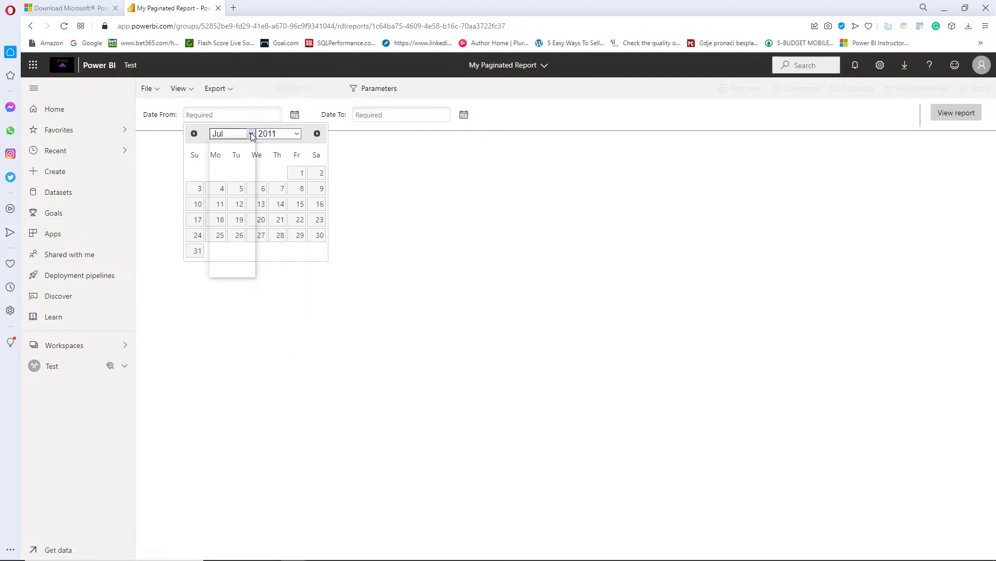
click(229, 179)
click(295, 172)
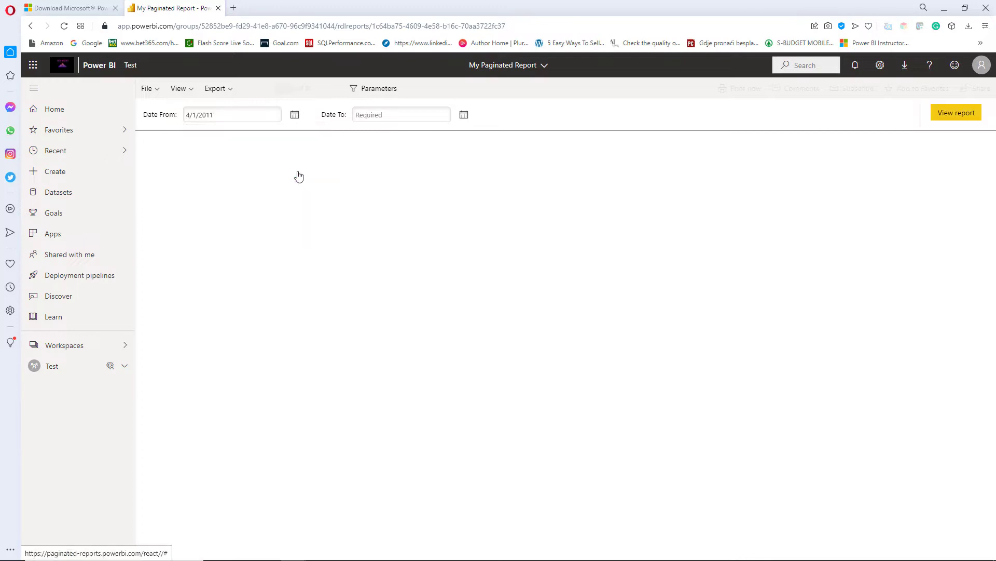
- Set Date To to 4/30/2011 and view the report
click(464, 114)
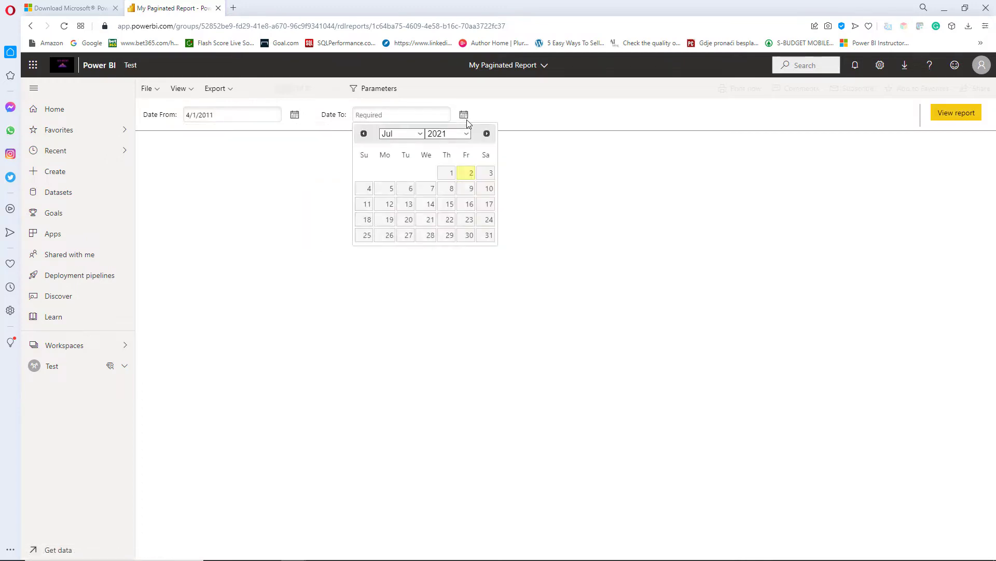
click(447, 133)
click(445, 250)
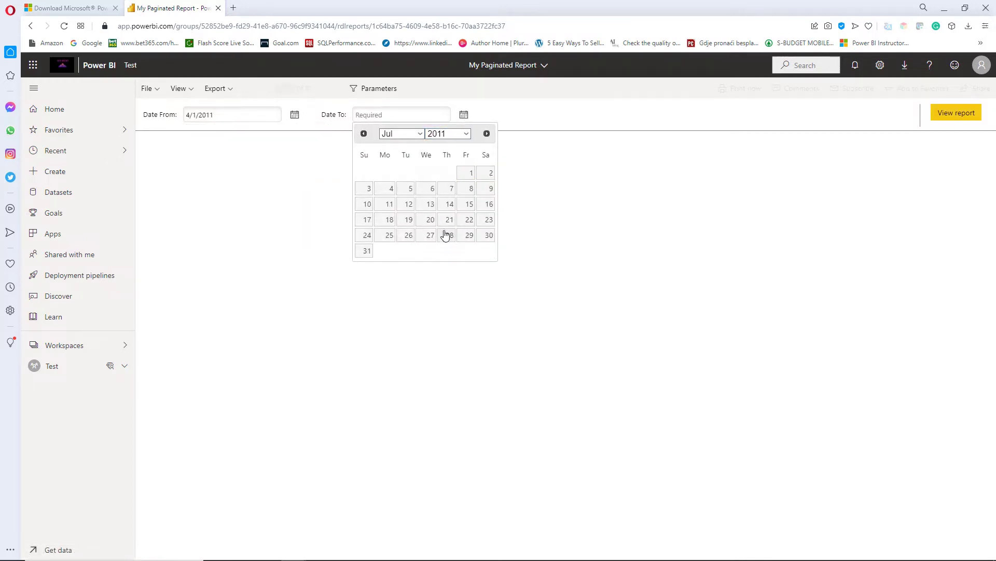
click(419, 134)
click(412, 178)
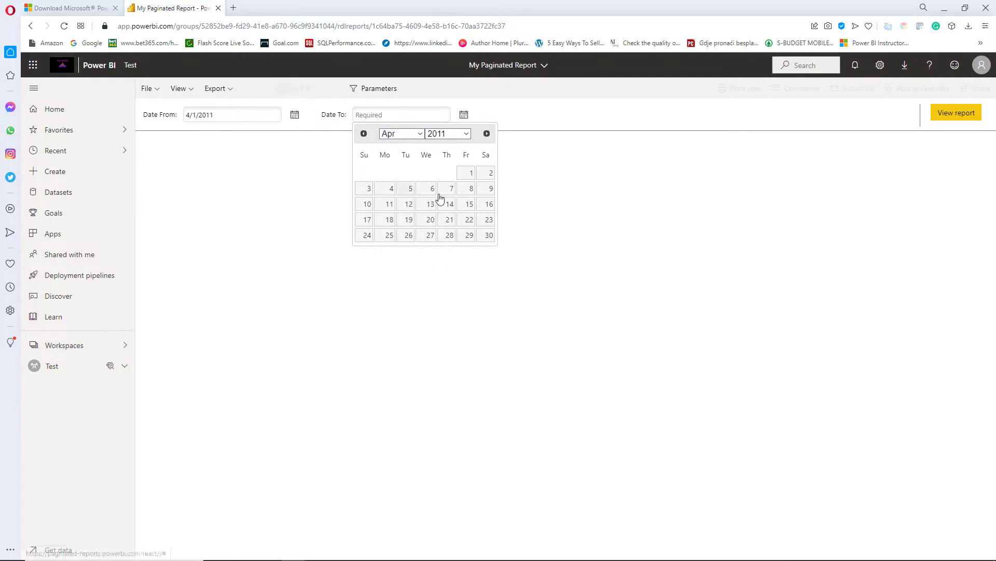
click(488, 235)
click(957, 115)
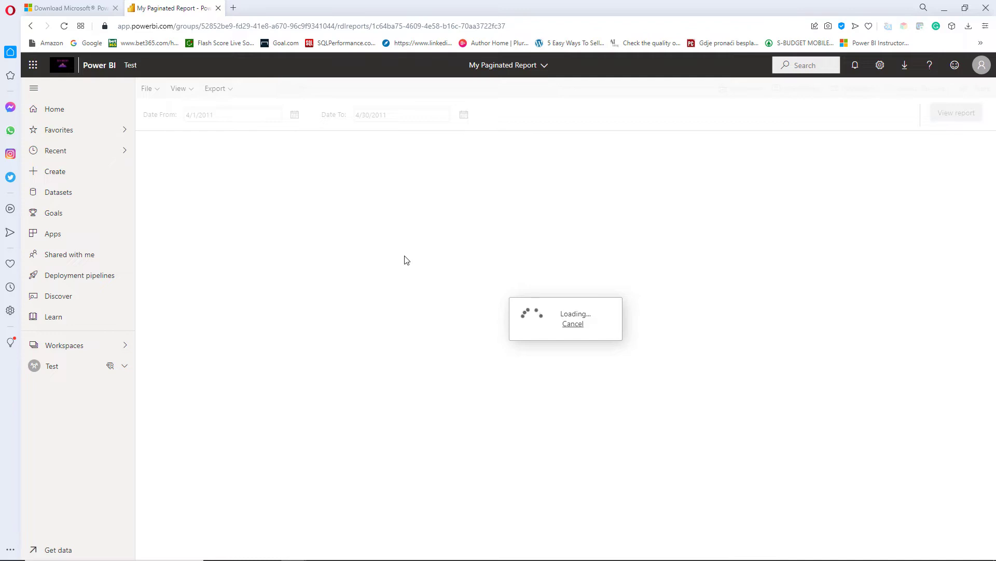
- Scroll the April 2011 results totalling 502,073.85, then go back to the Test workspace
scroll(467, 384, down, 2)
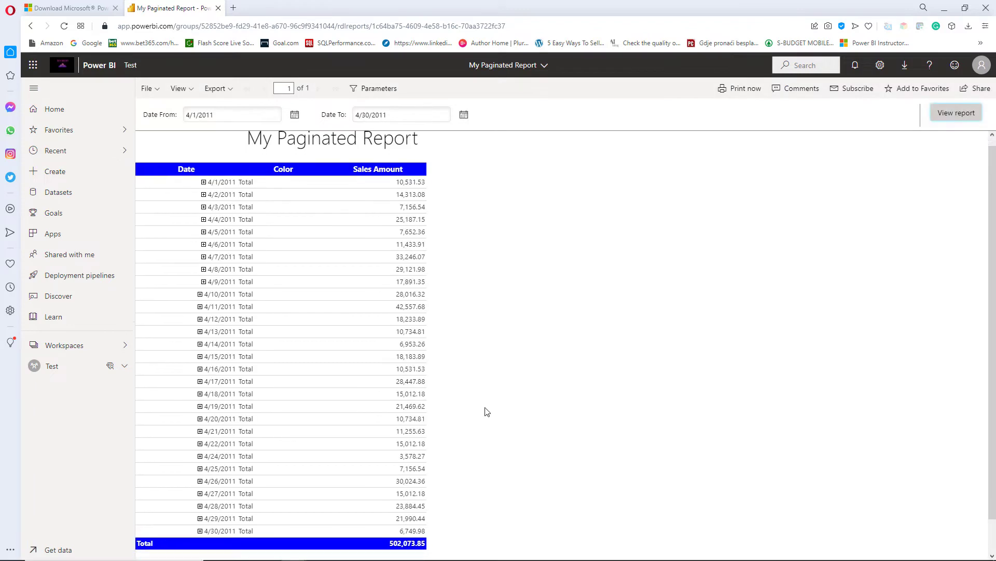
scroll(447, 474, up, 2)
scroll(519, 441, down, 2)
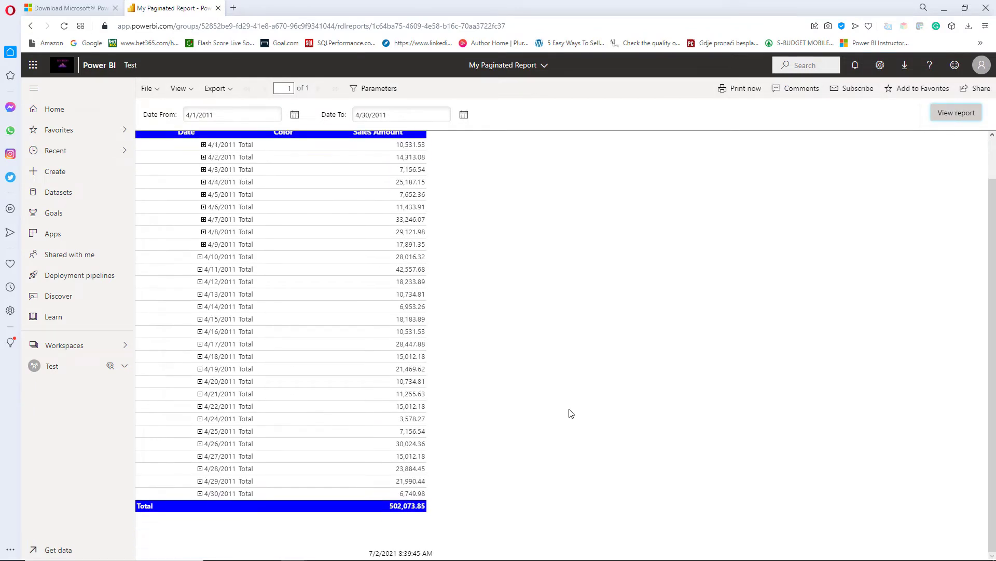
click(58, 368)
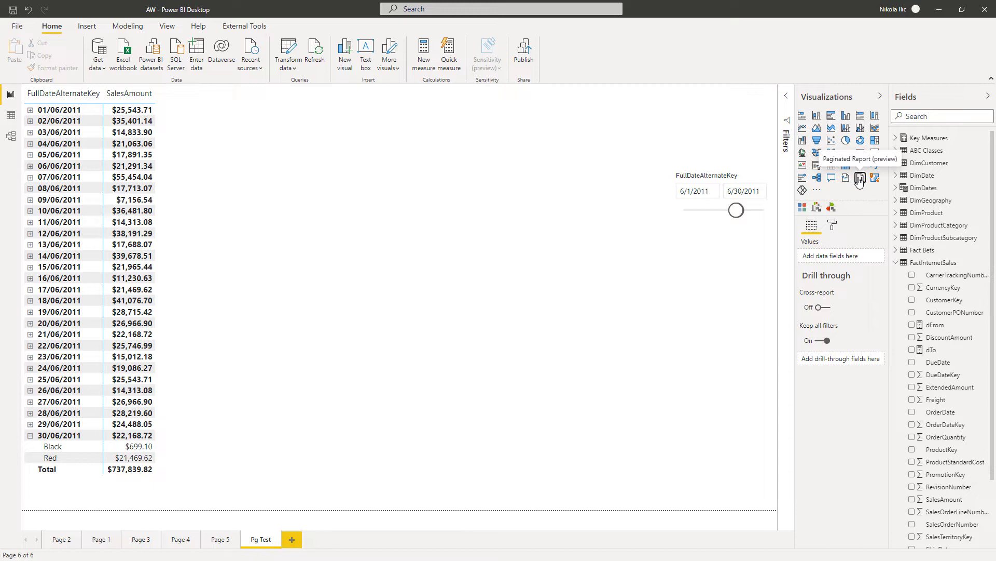
- Insert a paginated report visual connected to My Paginated Report and reach its dFrom/dTo parameter mapping
click(860, 178)
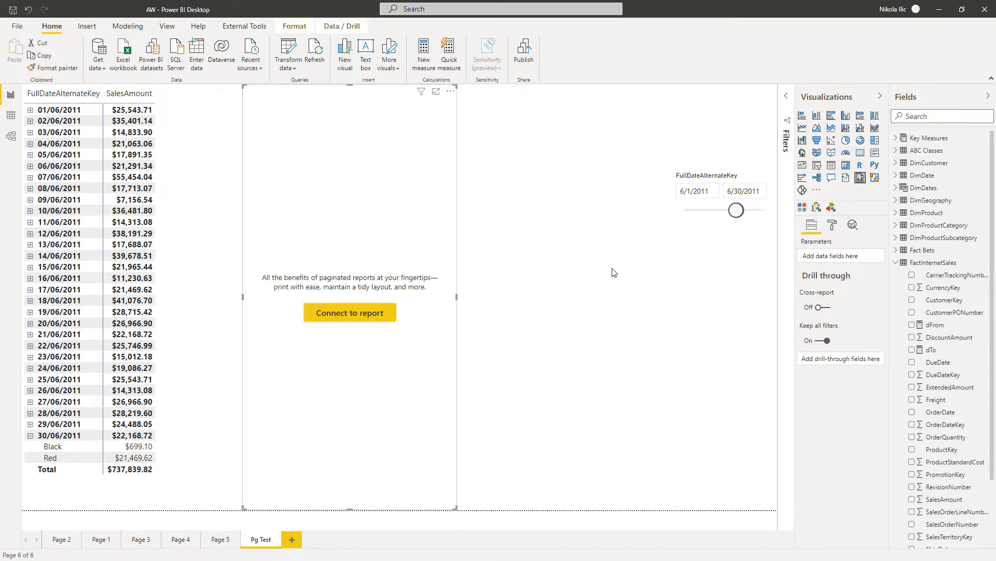
click(351, 312)
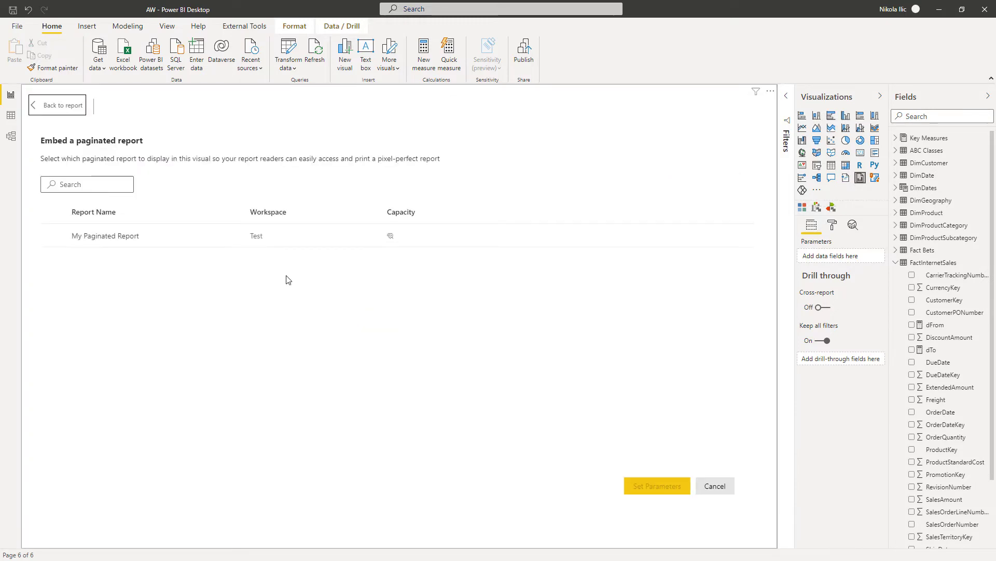
click(91, 239)
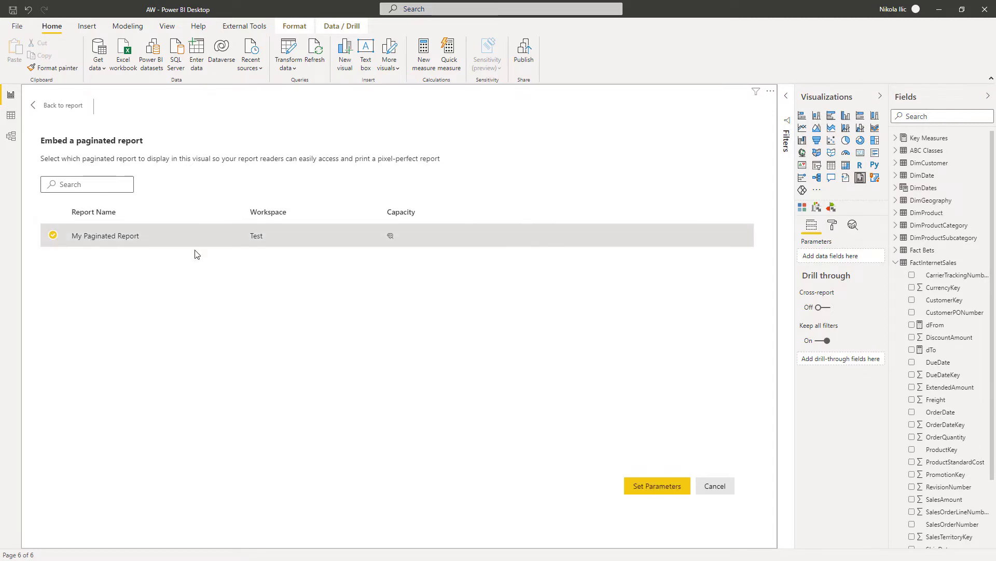
click(655, 486)
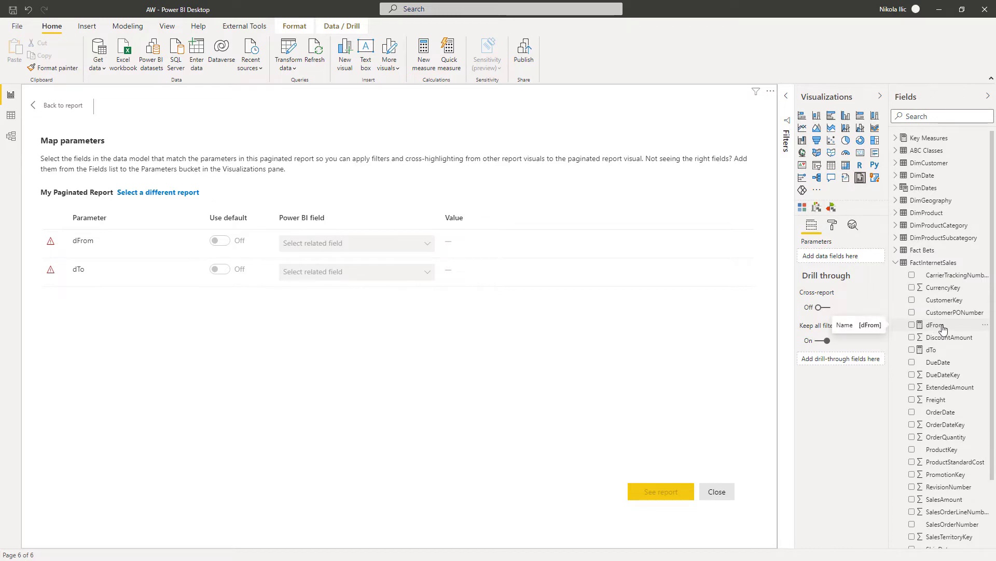
- Add the FactInternetSales dFrom and dTo measures to the paginated visual's Parameters well
click(934, 324)
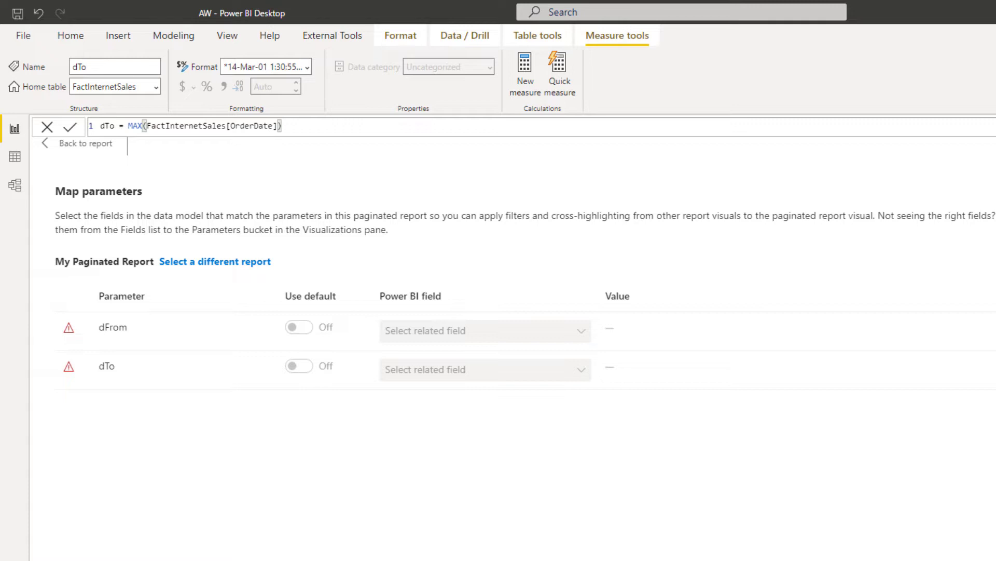
drag(935, 324, 844, 256)
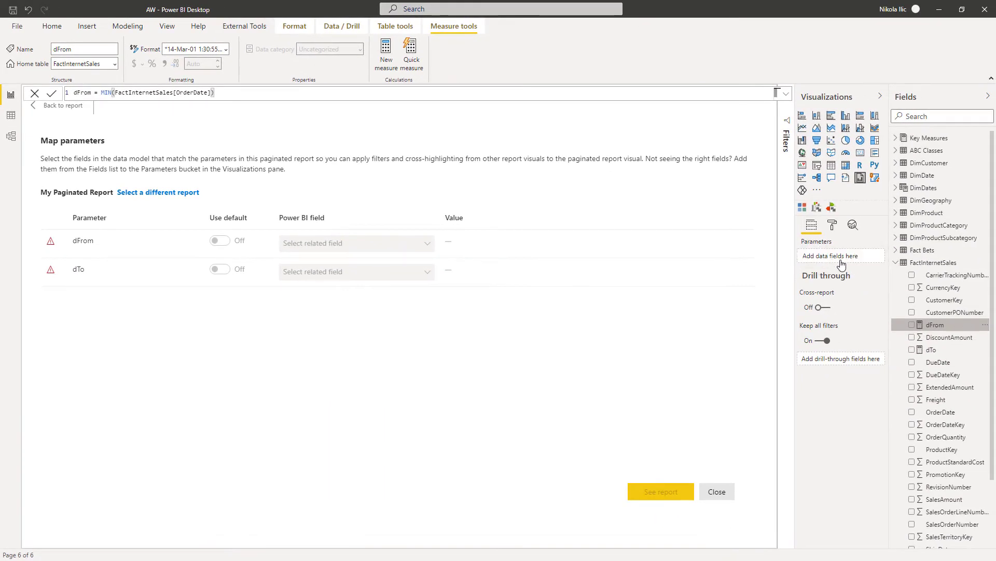
drag(932, 349, 847, 262)
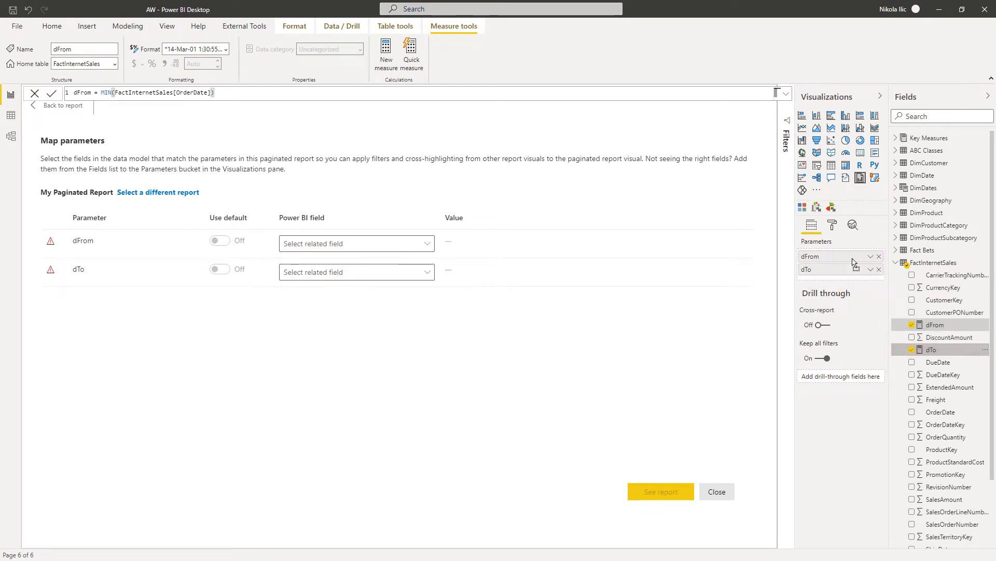
- Map dFrom to FactInternetSales.dFrom and dTo to FactInternetSales.dTo, then load the report
click(428, 243)
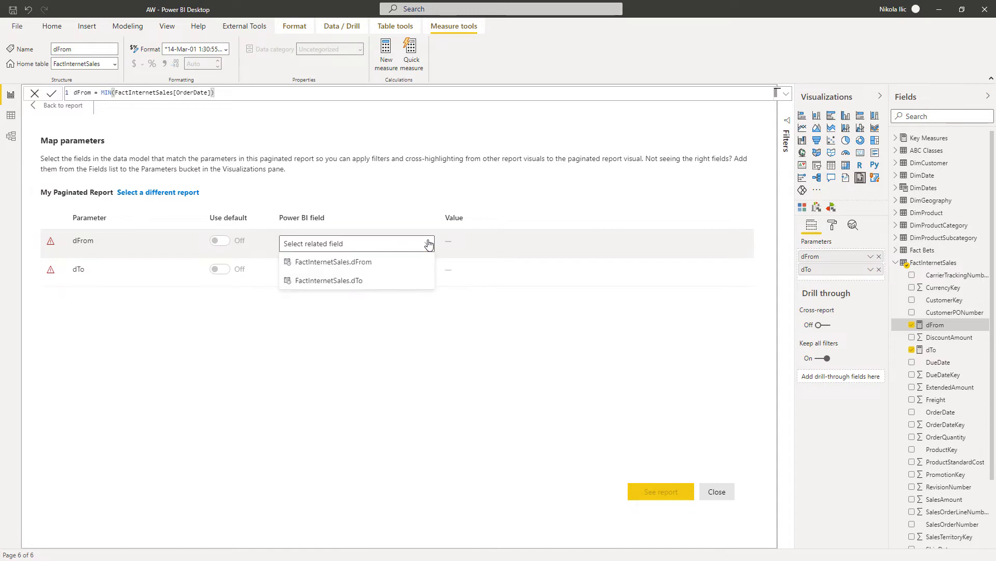
click(356, 267)
click(429, 272)
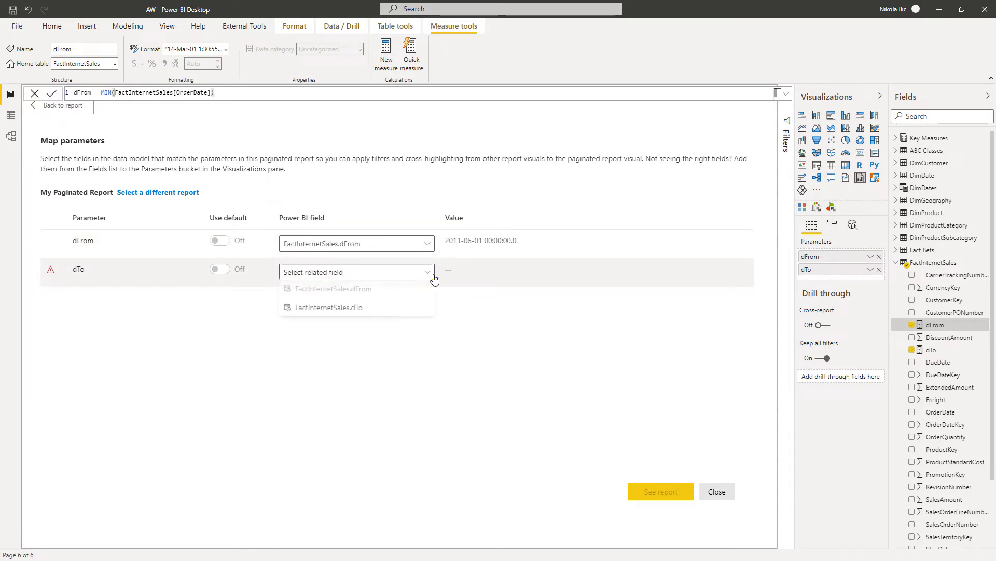
click(383, 315)
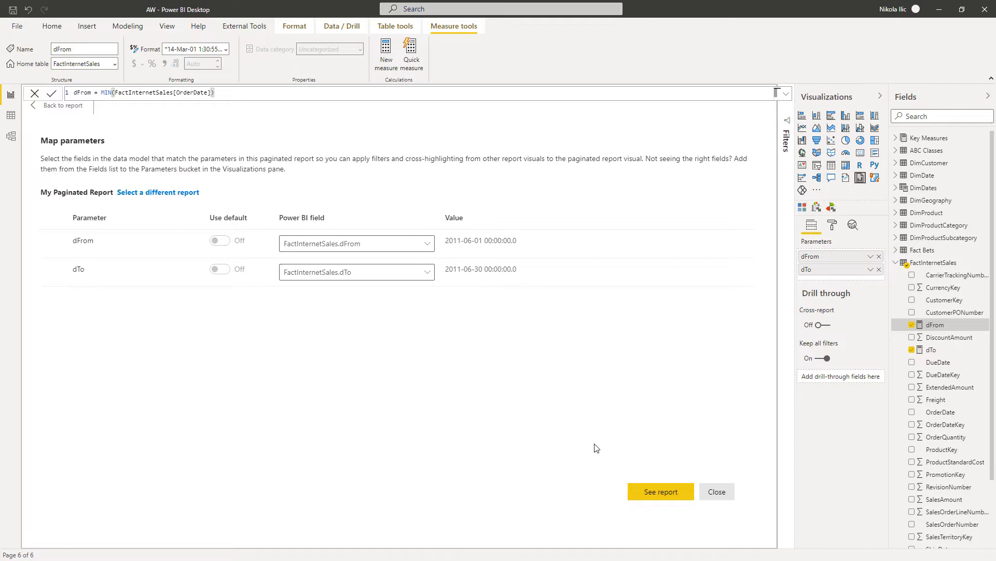
click(664, 492)
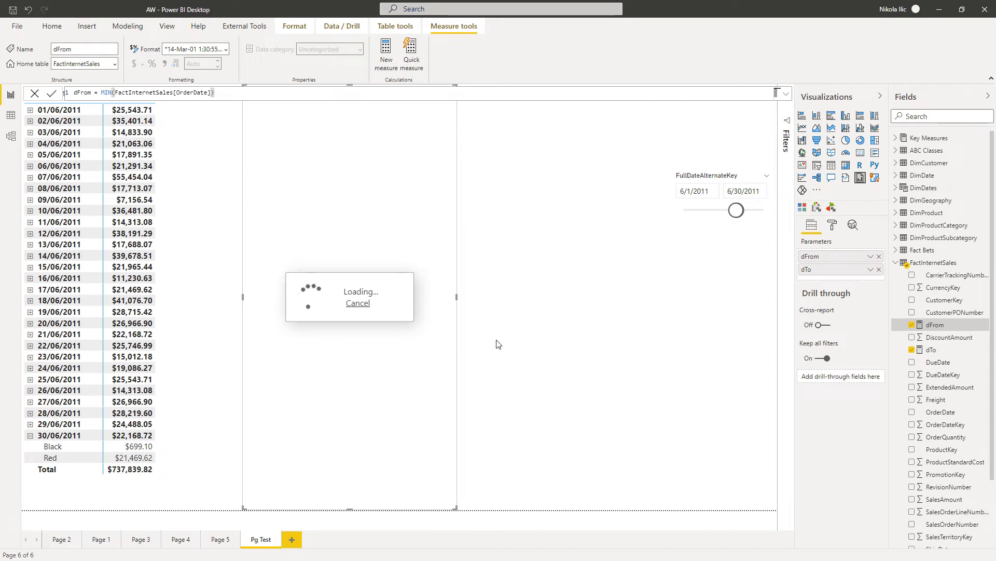
- Widen the paginated visual to reveal the Sales Amount column and expand the 6/30/2011 row
drag(457, 295, 551, 297)
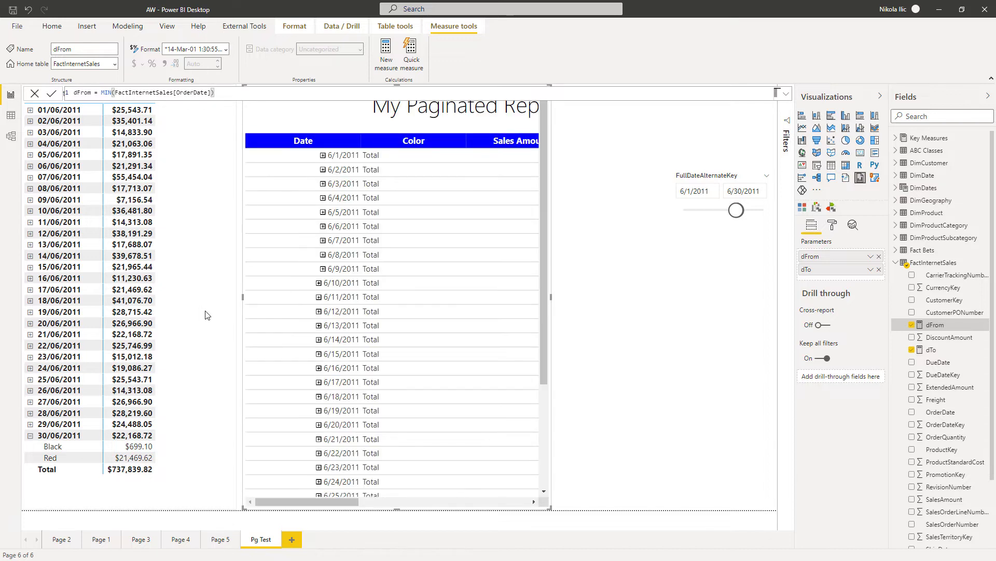
scroll(345, 363, down, 5)
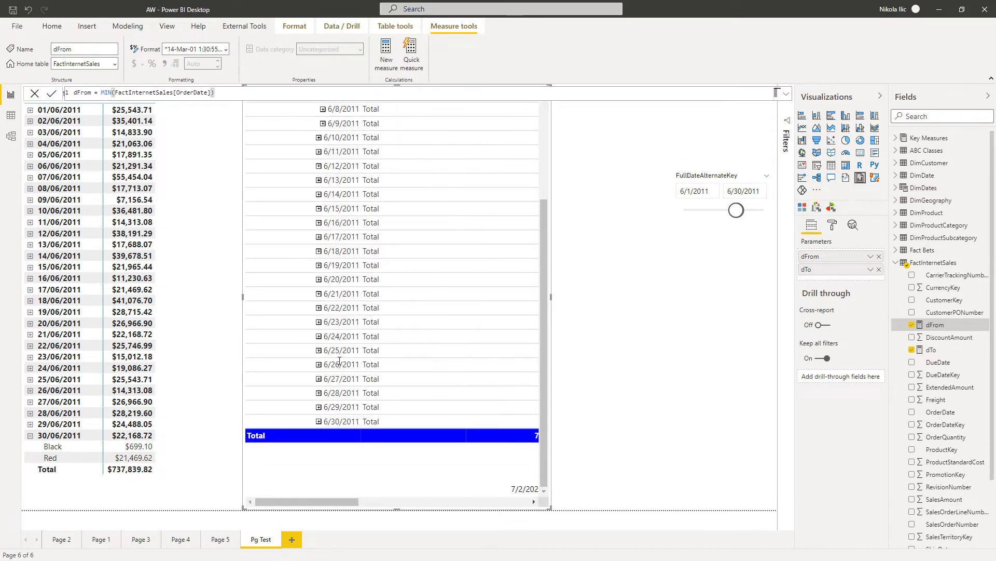
drag(551, 296, 640, 299)
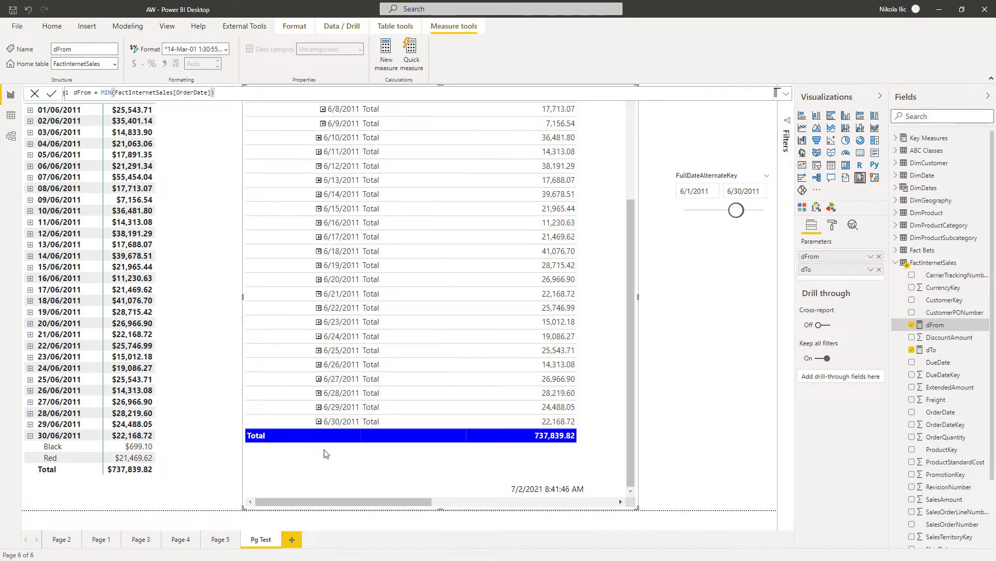
click(318, 422)
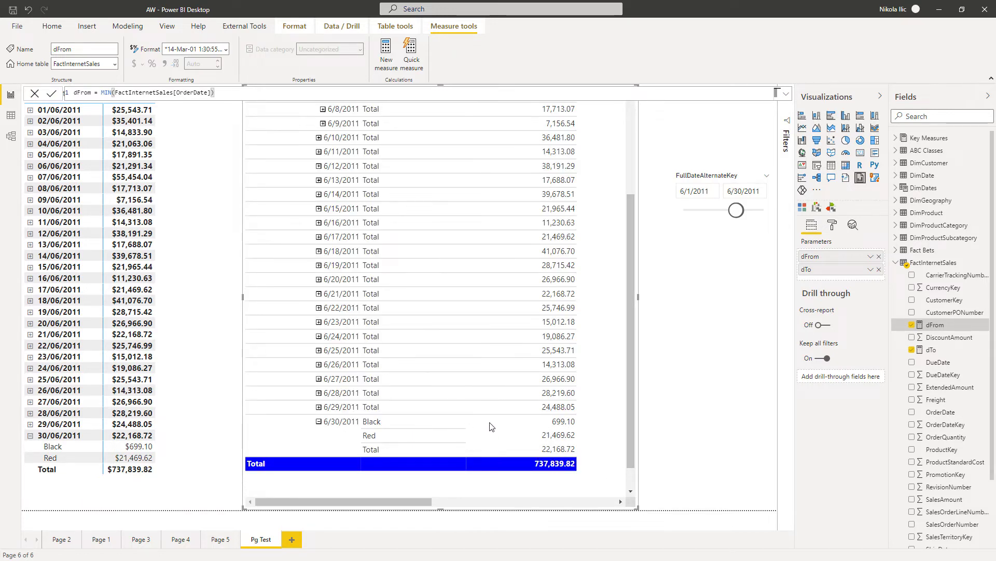
scroll(490, 421, up, 3)
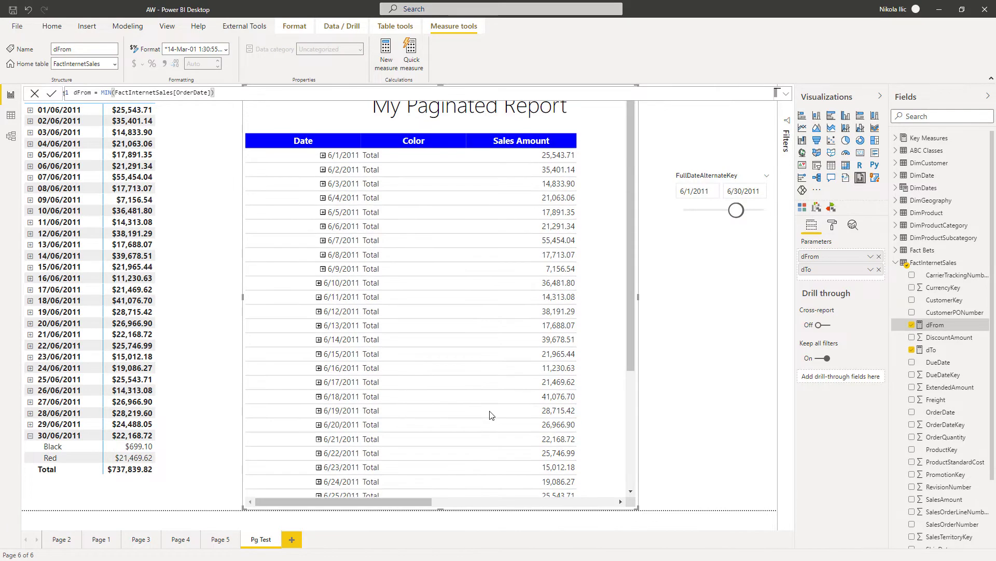
- Turn on the visual's toolbar, preview its Date From and Date To parameters, then switch Parameters off
click(832, 229)
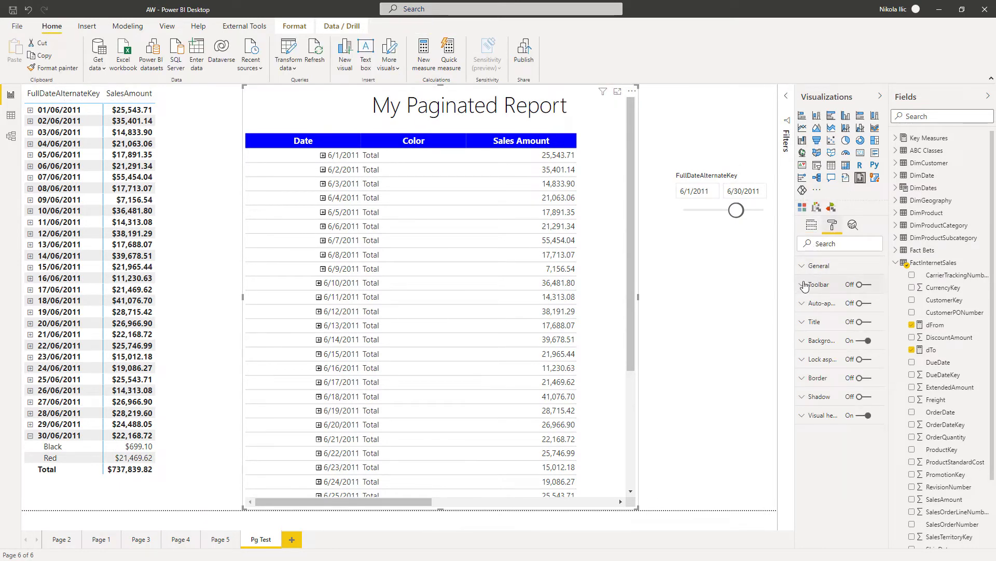
click(851, 285)
click(851, 286)
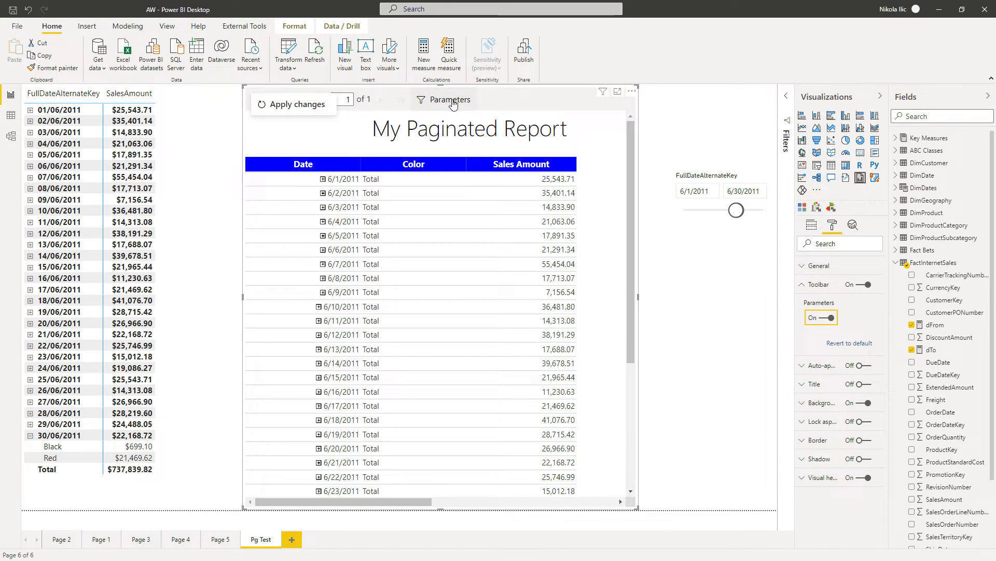
click(452, 104)
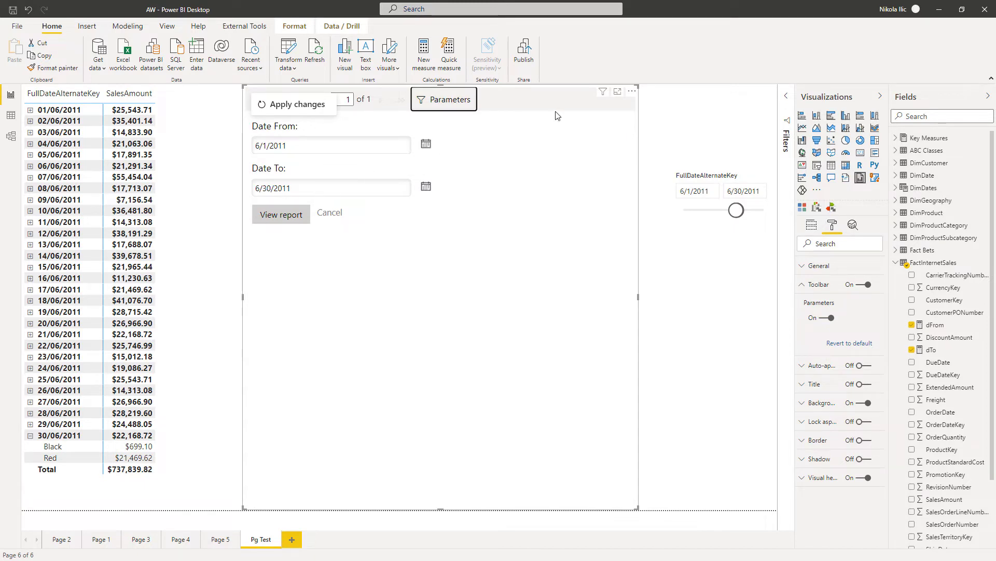
click(828, 317)
click(803, 285)
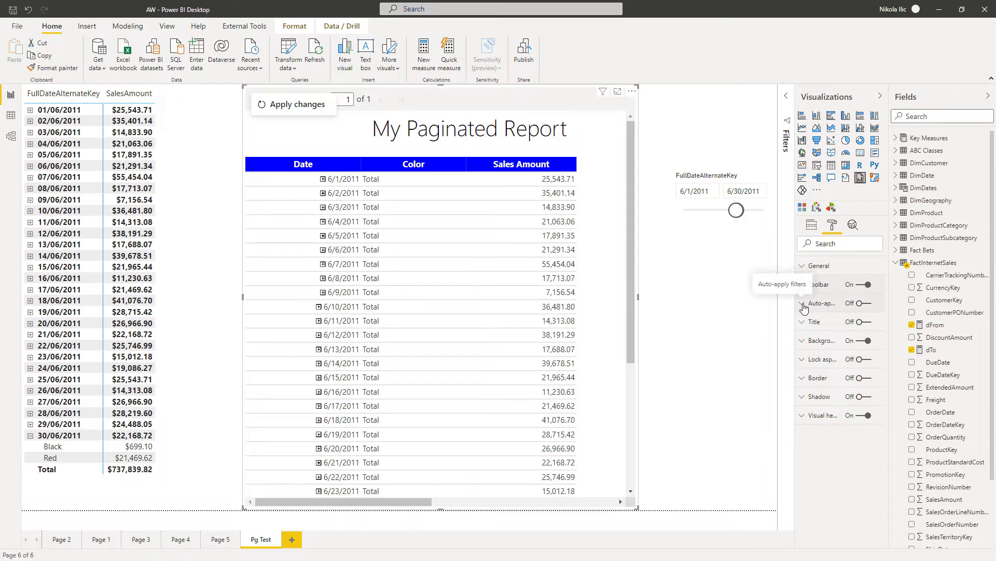
click(804, 306)
click(863, 305)
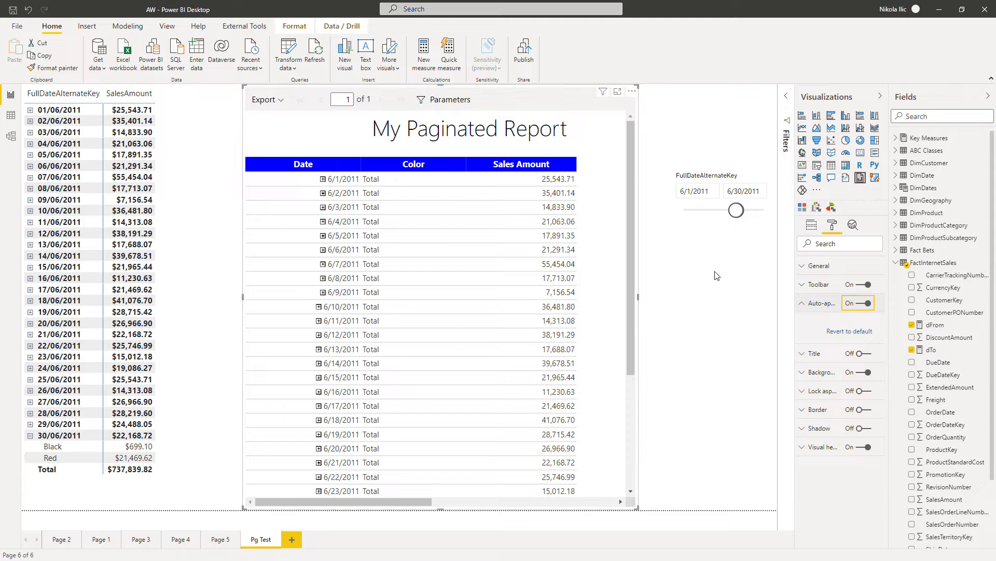
click(861, 305)
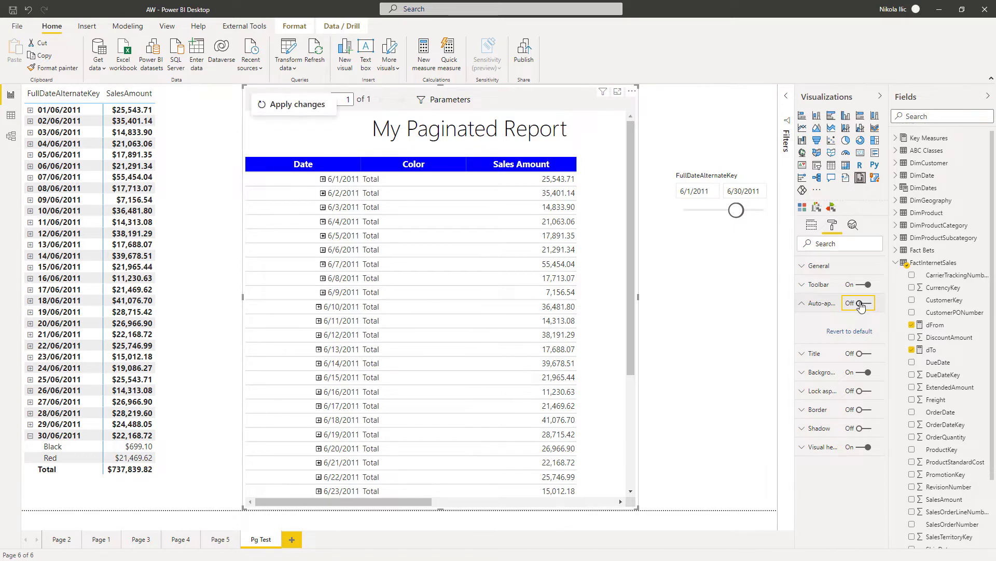
click(803, 305)
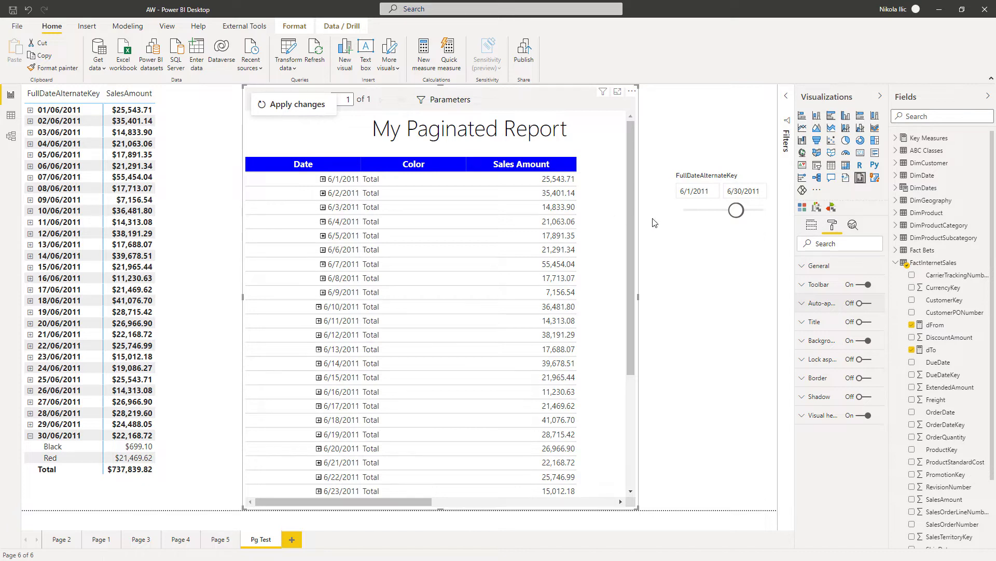
- Set the slicer start date to 6/17/2011 and apply it so the report shows 6/17–6/30/2011 sales
click(812, 228)
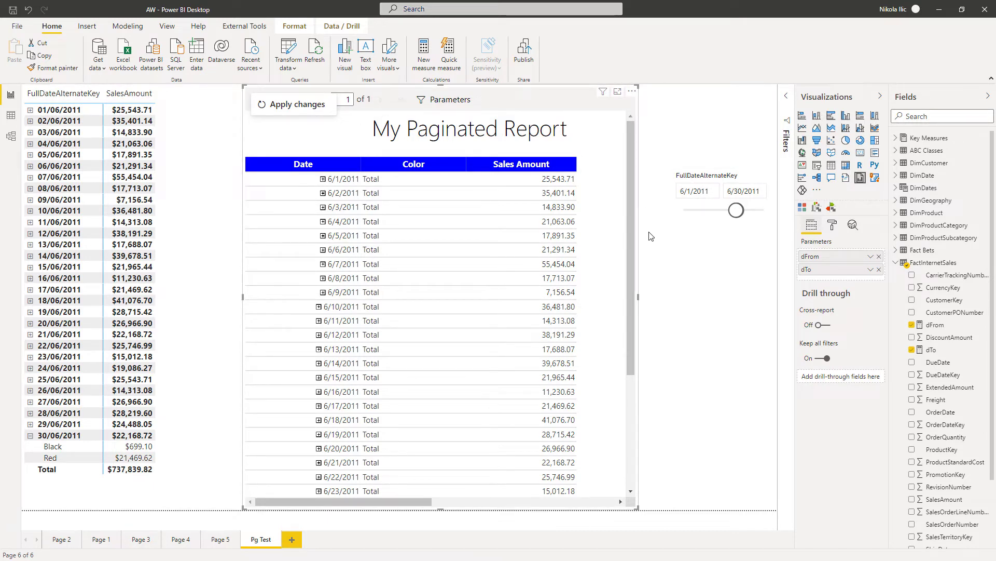
click(691, 191)
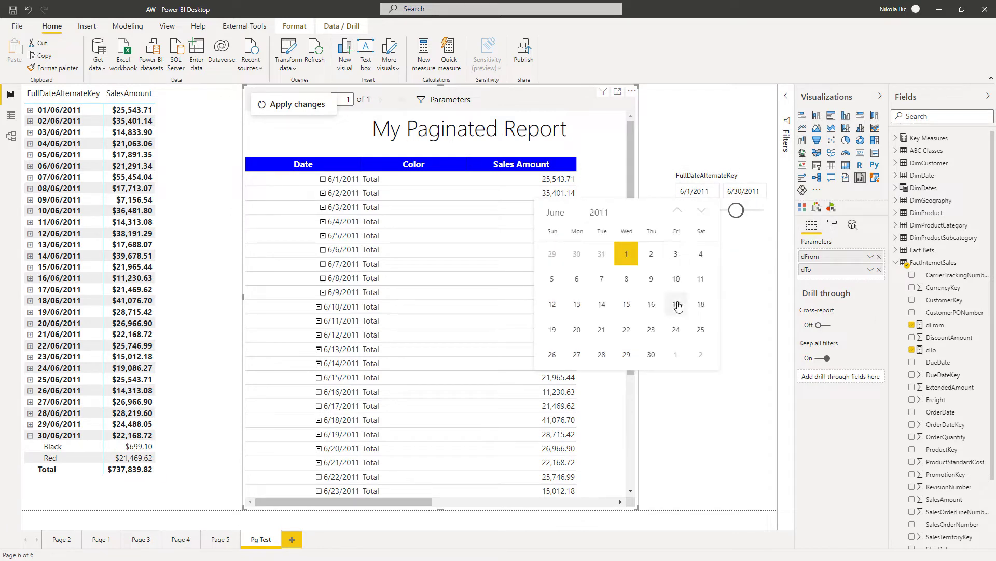
click(677, 306)
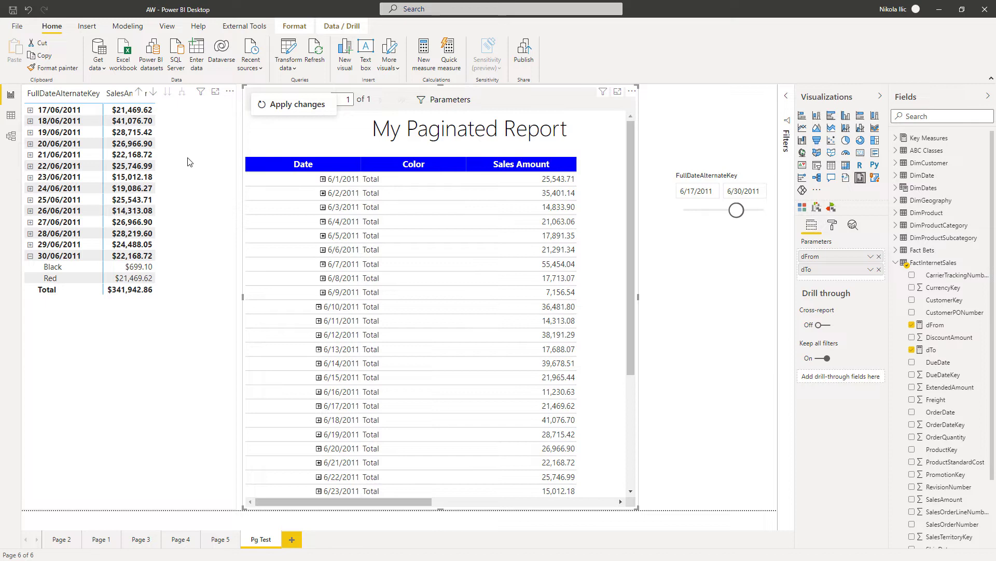
click(291, 105)
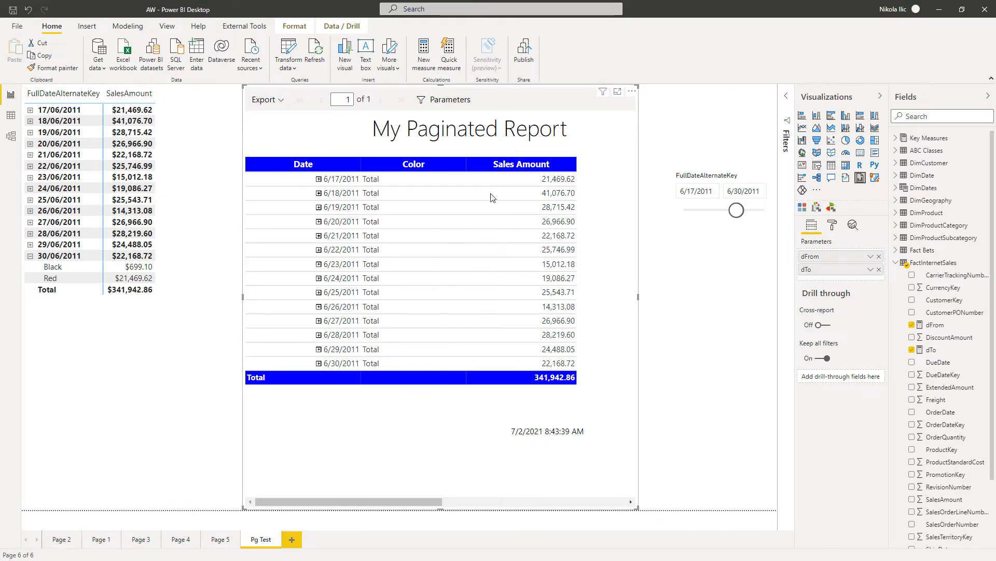
click(693, 191)
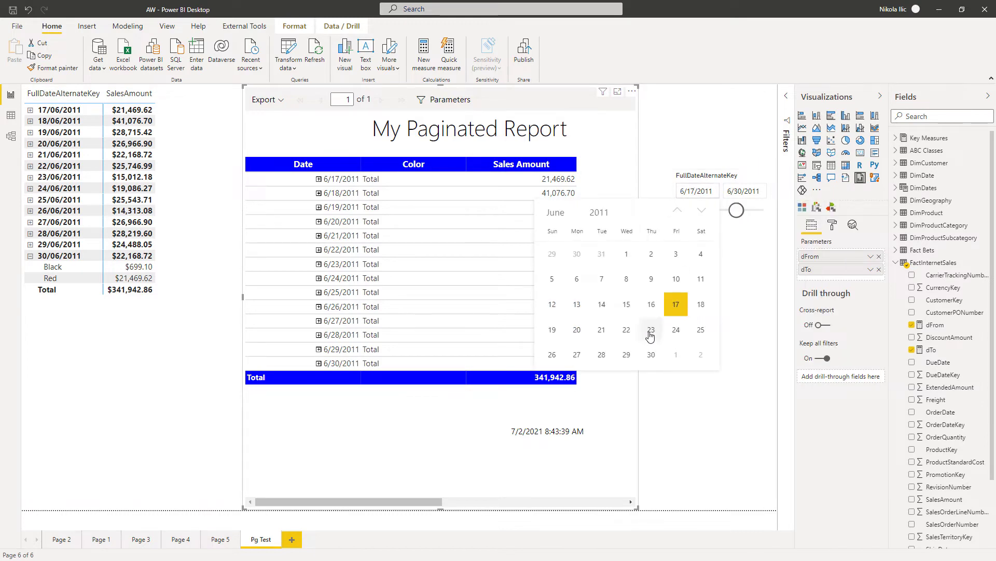
- Filter the paginated report to 24/06/2011 from the matrix, then clear it to restore 6/17–6/30
click(42, 193)
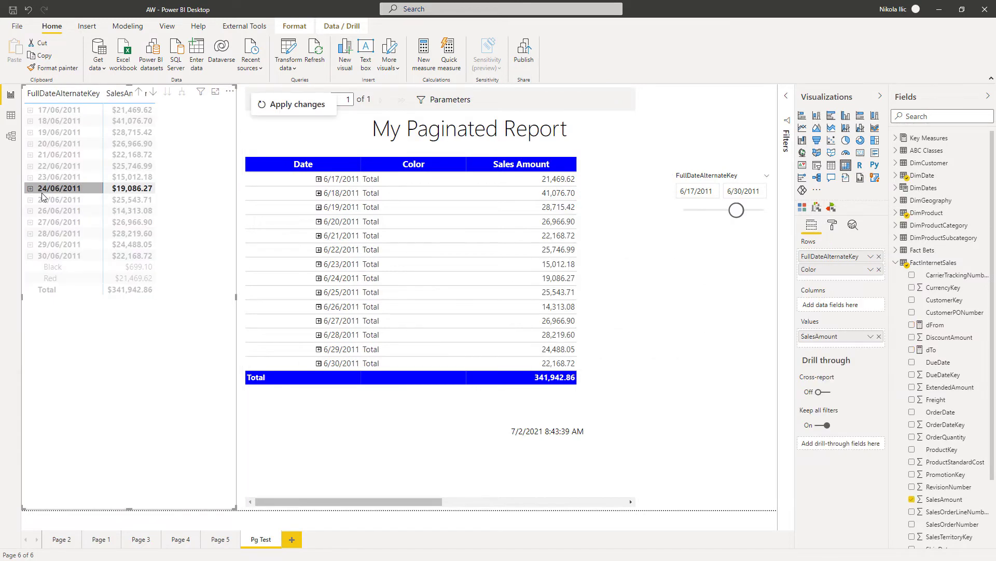
click(287, 107)
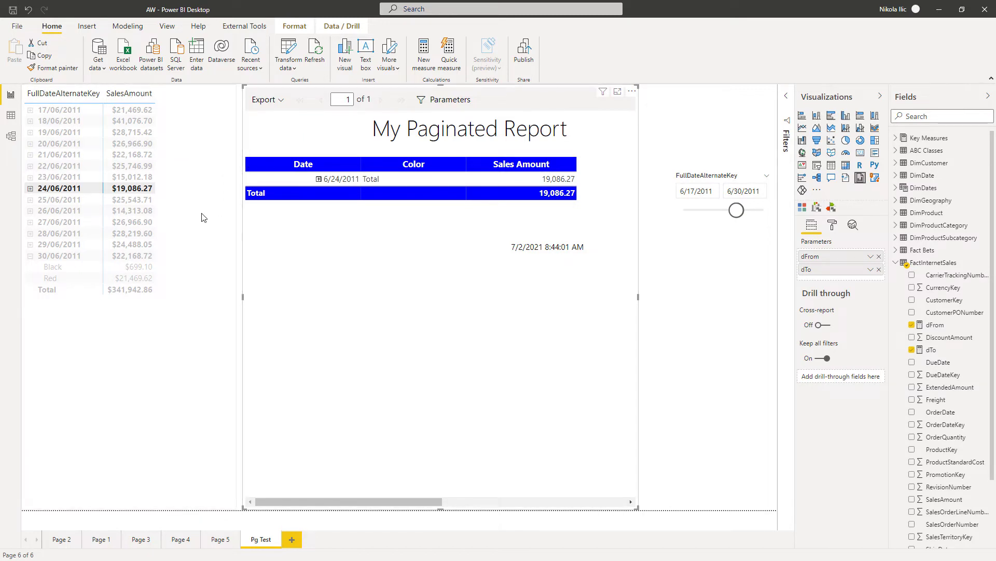
click(94, 191)
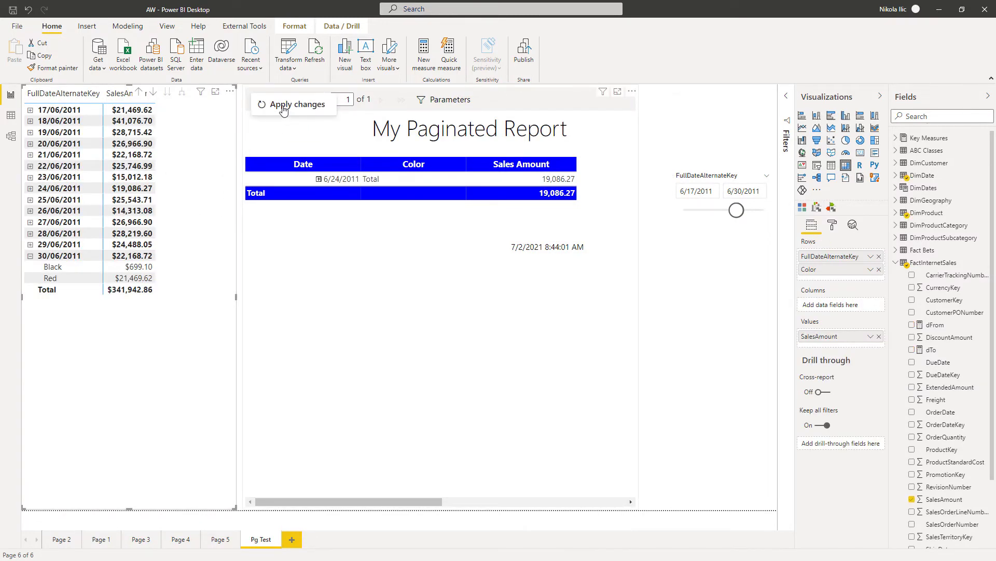
click(283, 106)
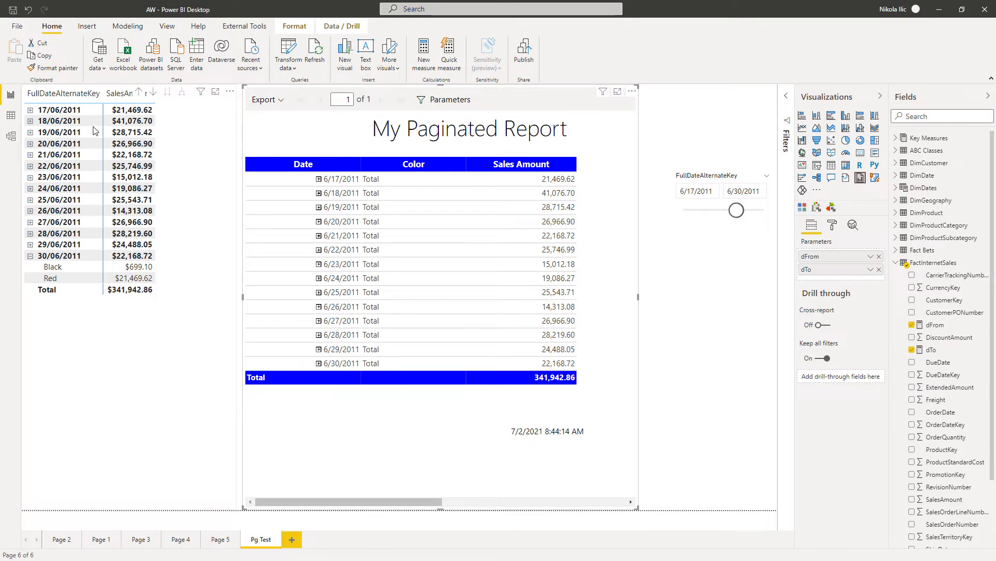
- Save and publish AW.pbix to the Test workspace, replacing the existing AW dataset
click(16, 29)
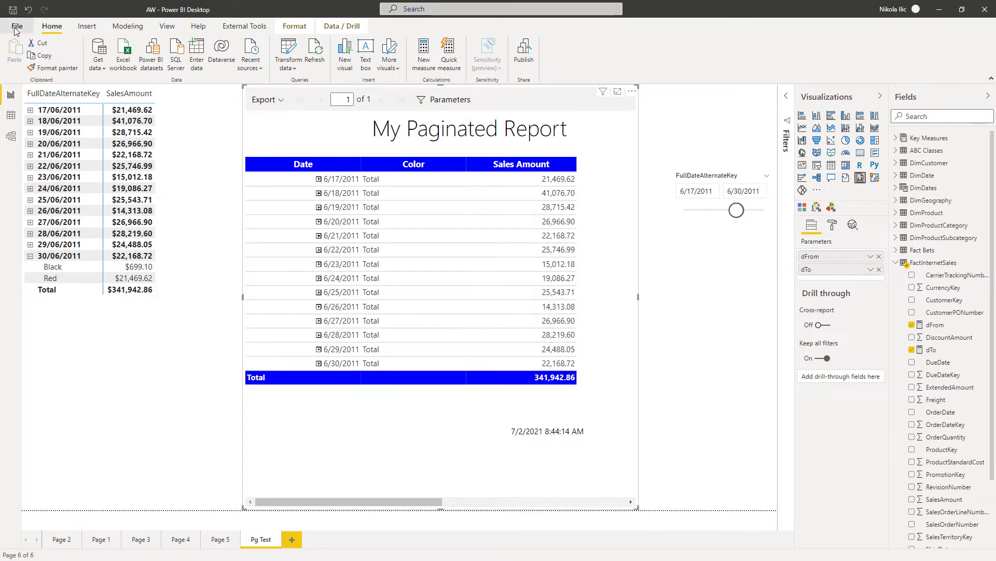
click(39, 167)
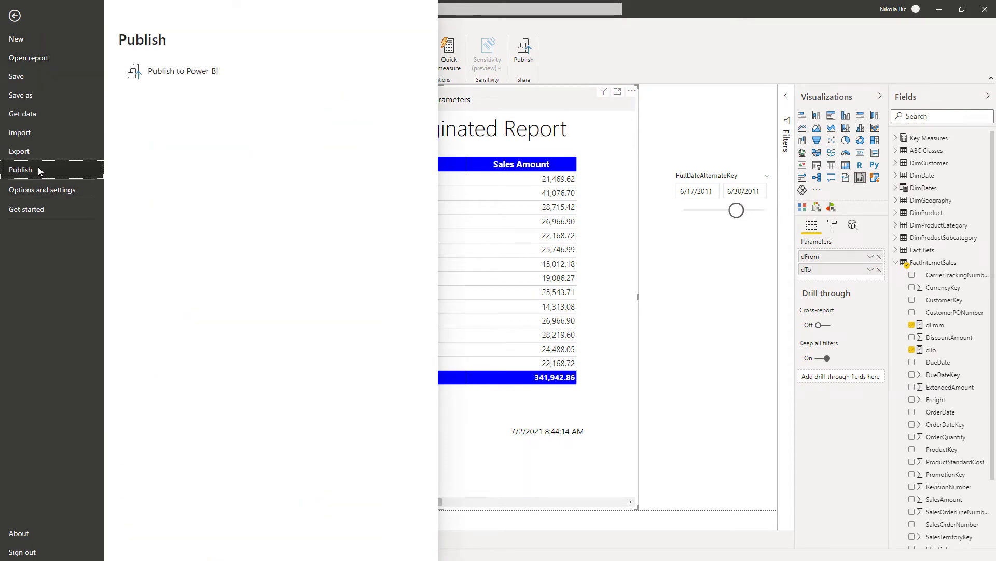
click(211, 73)
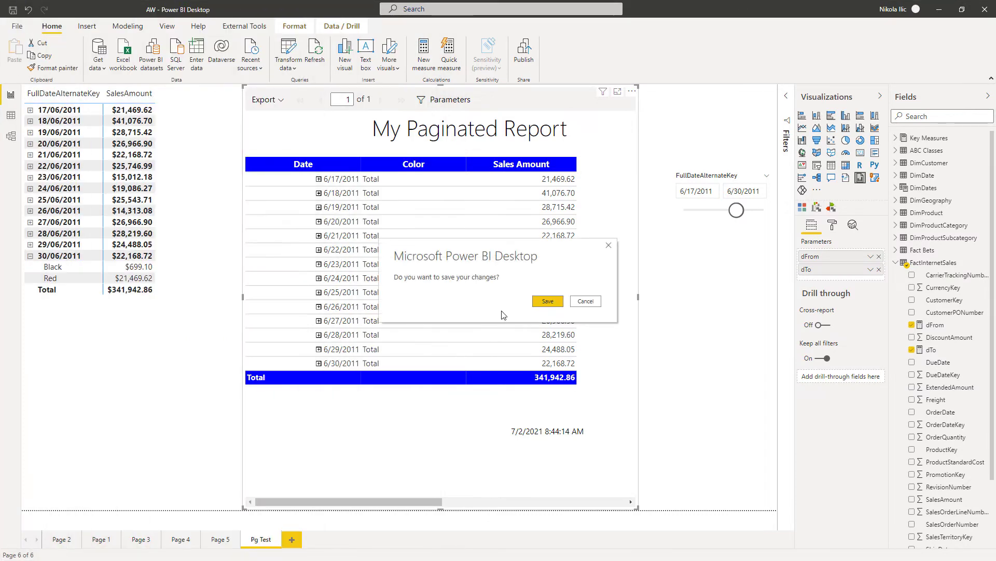
click(550, 305)
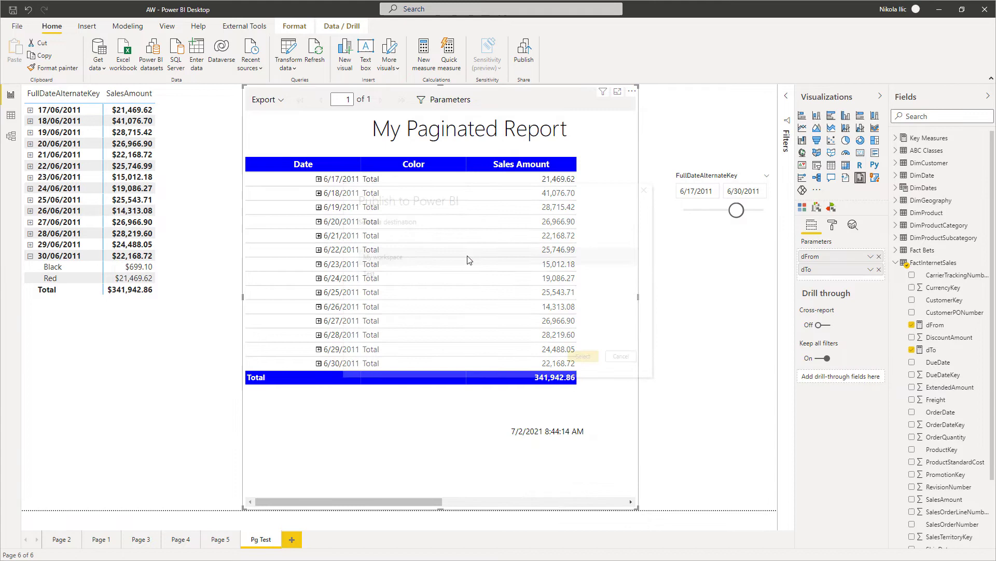
click(416, 274)
click(596, 357)
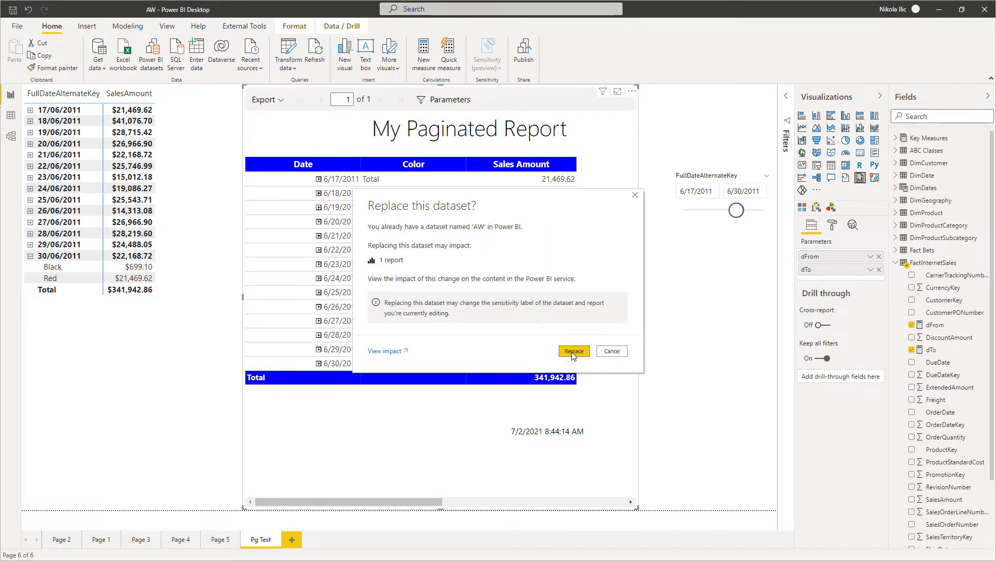
click(573, 353)
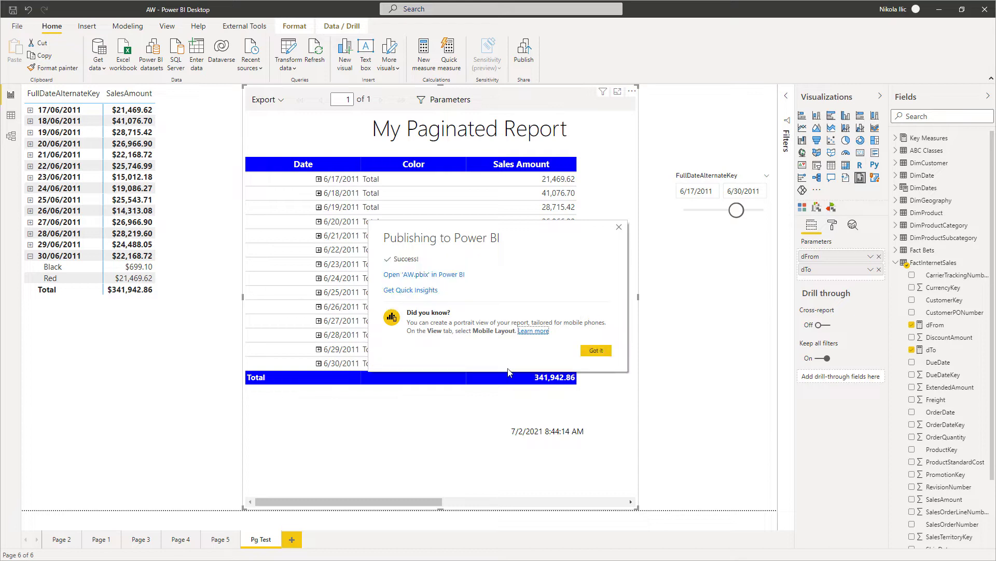
click(596, 351)
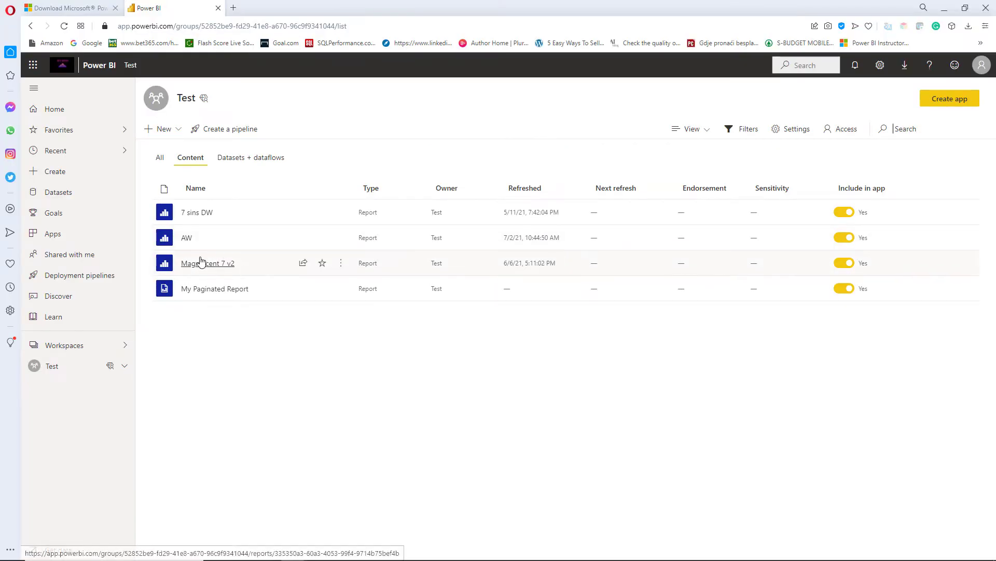
click(188, 239)
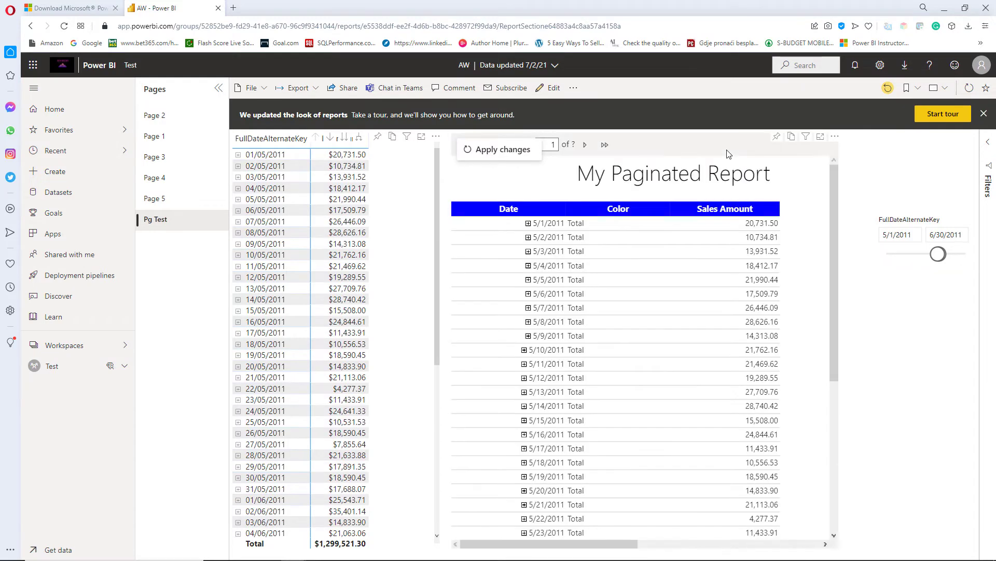
scroll(726, 185, down, 5)
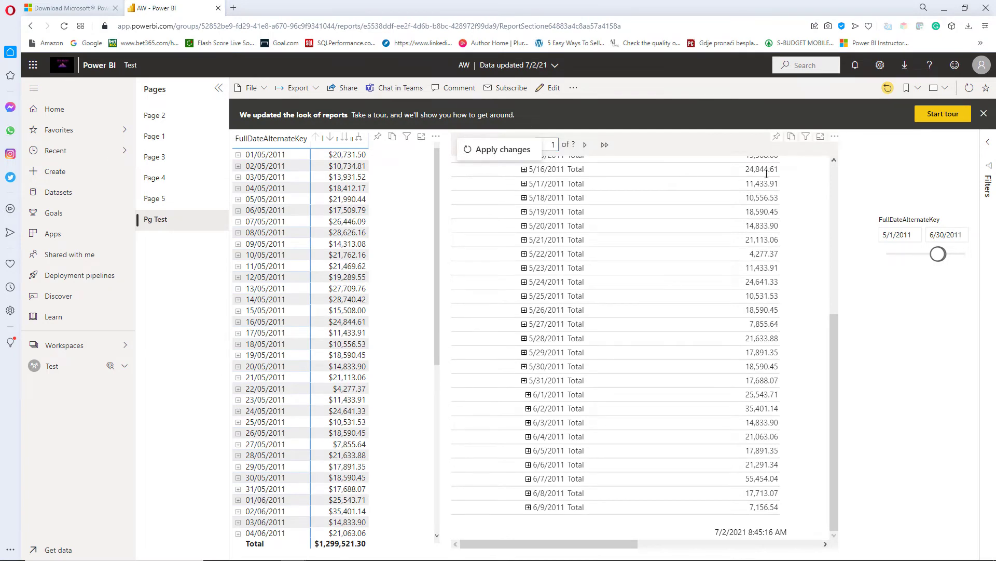
scroll(675, 262, up, 5)
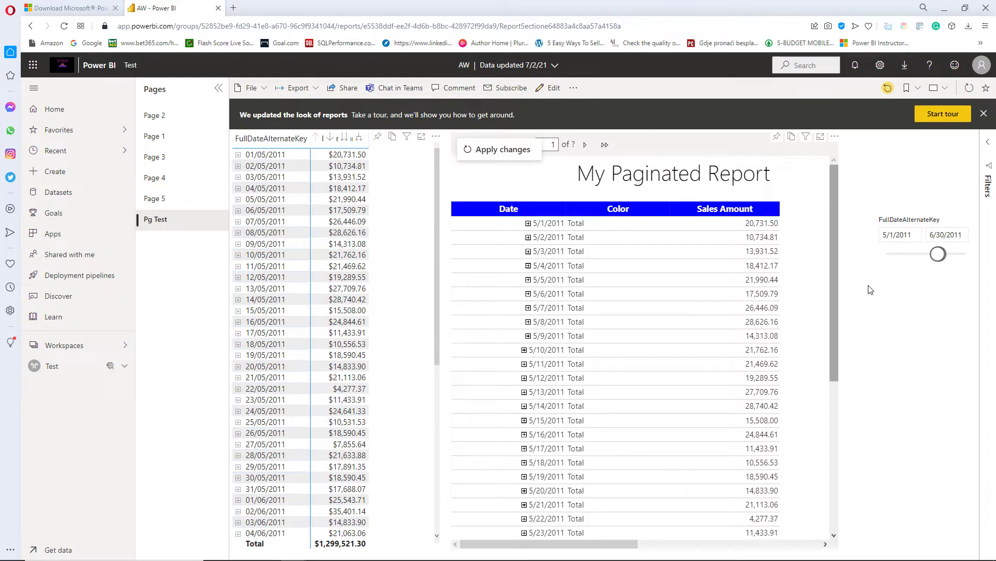
click(892, 238)
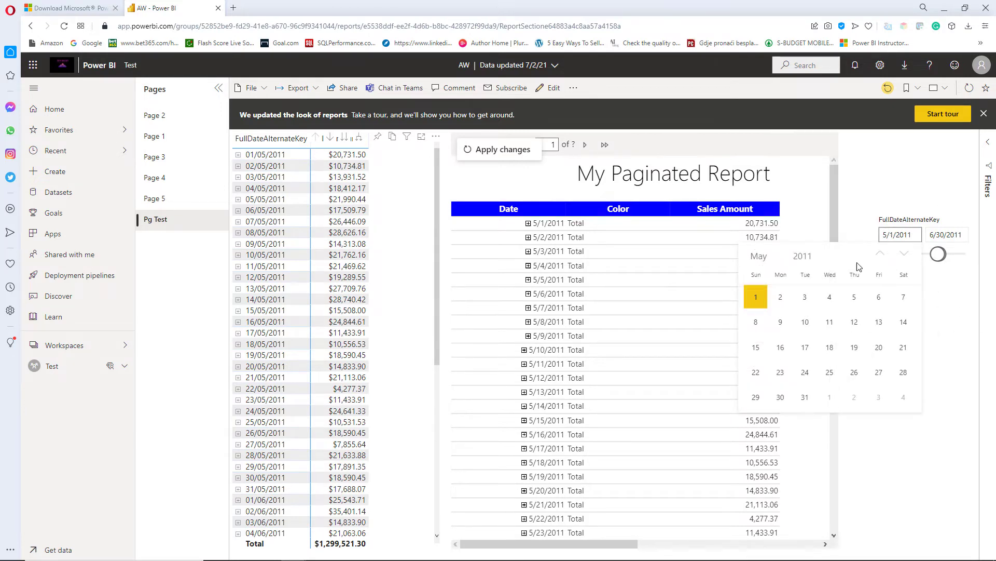
click(929, 286)
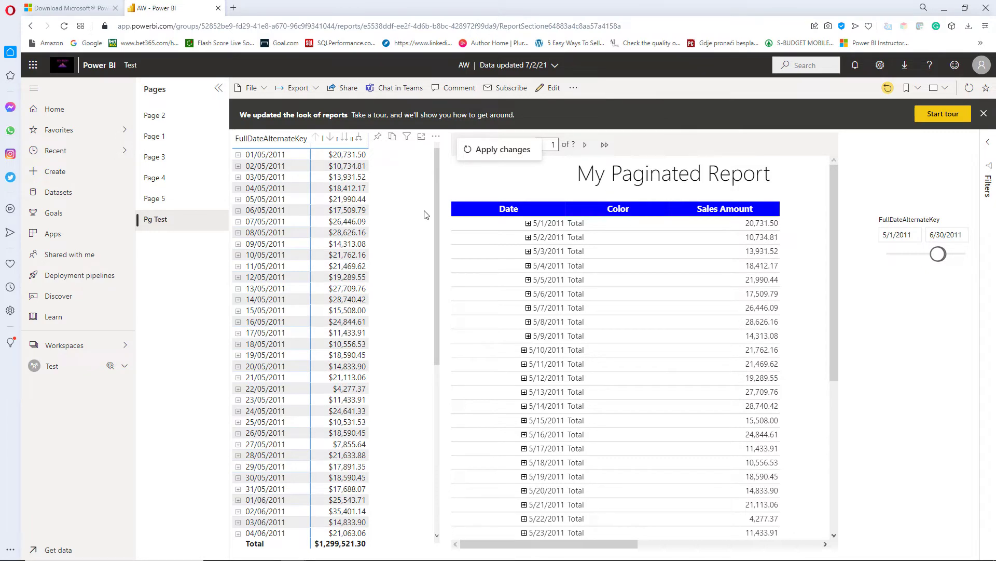
- Review the table's Export data choices (Underlying data, .xlsx) without exporting, then show the paginated report's export formats
click(437, 141)
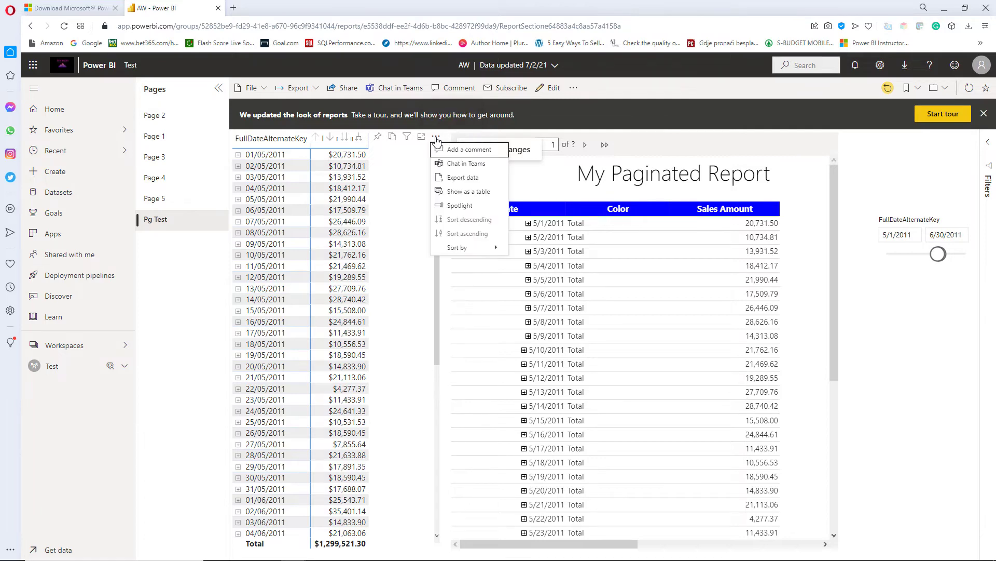
click(456, 177)
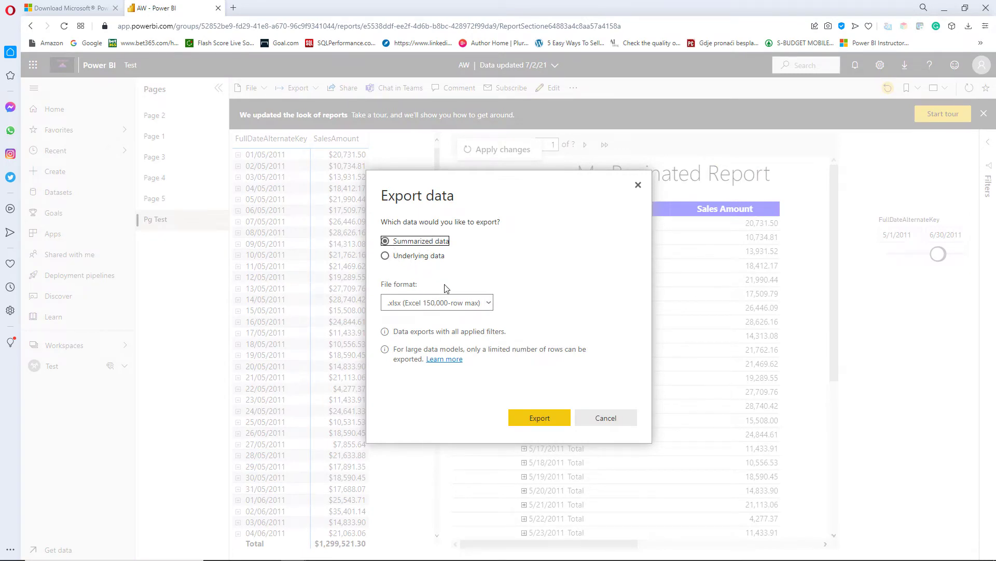
click(465, 304)
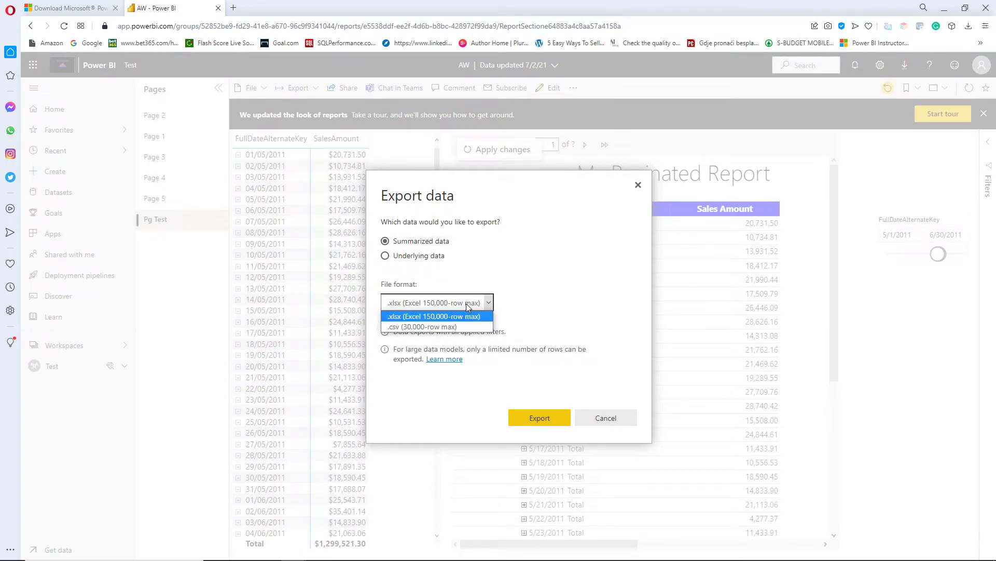
click(502, 274)
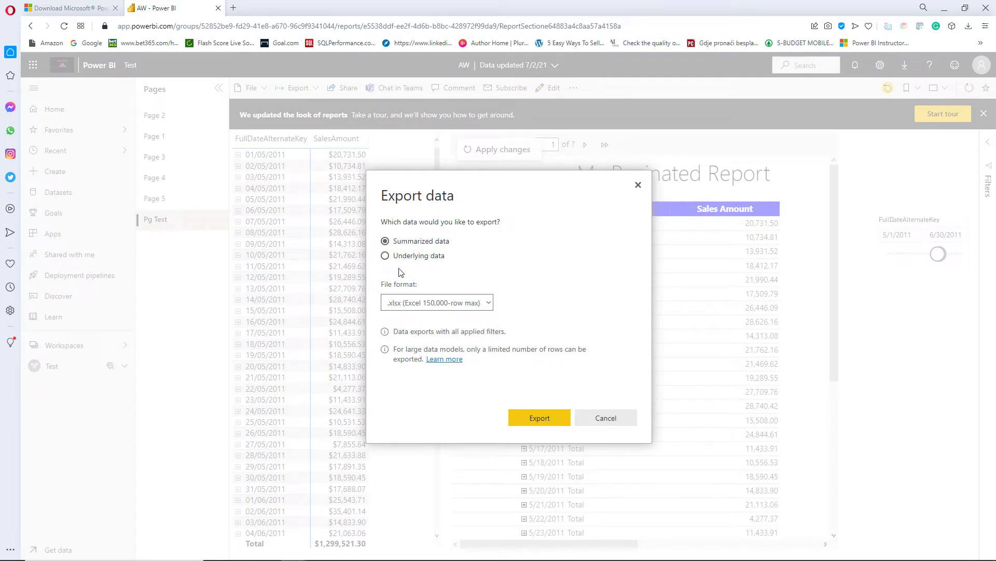
click(385, 256)
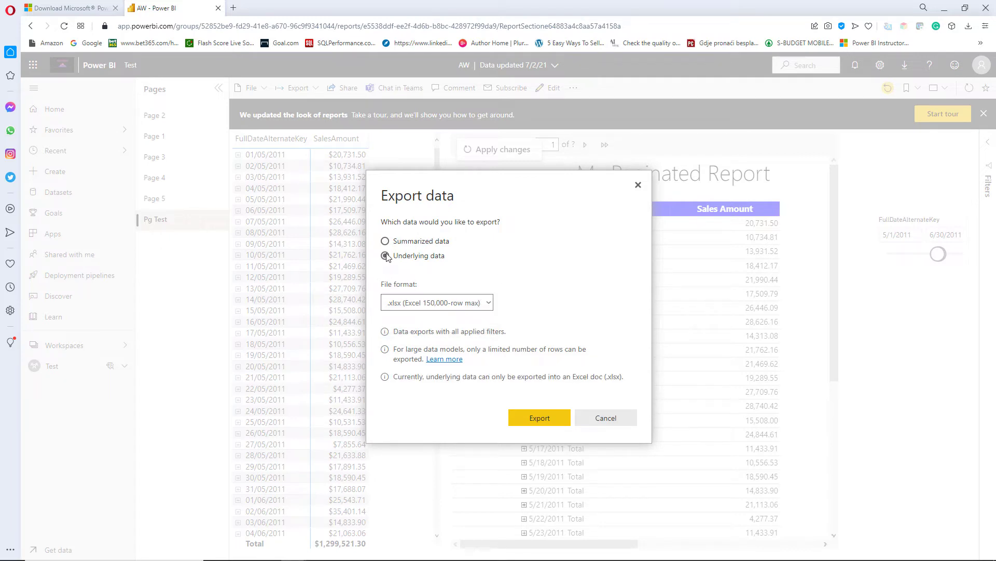
click(411, 302)
click(498, 276)
click(606, 418)
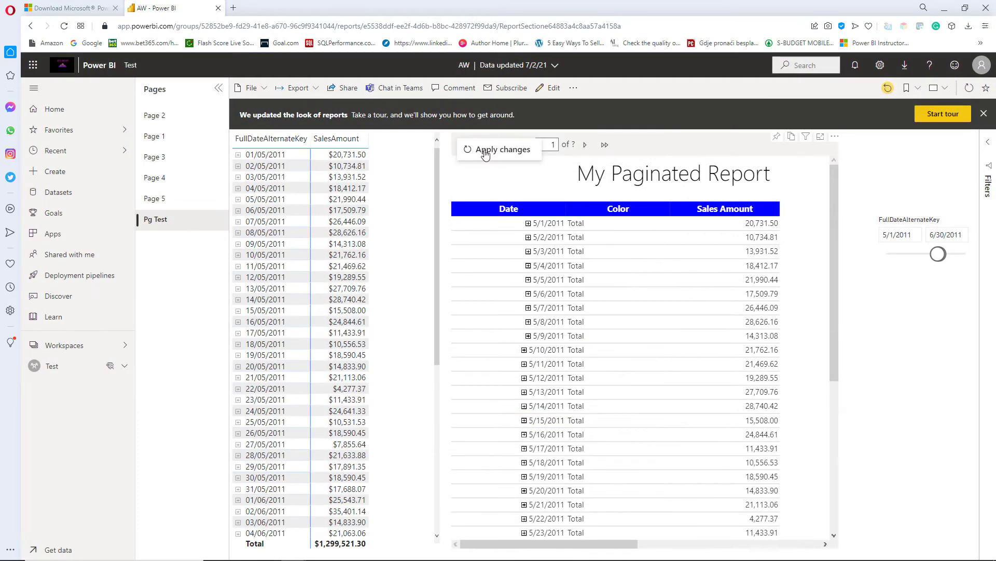
click(469, 139)
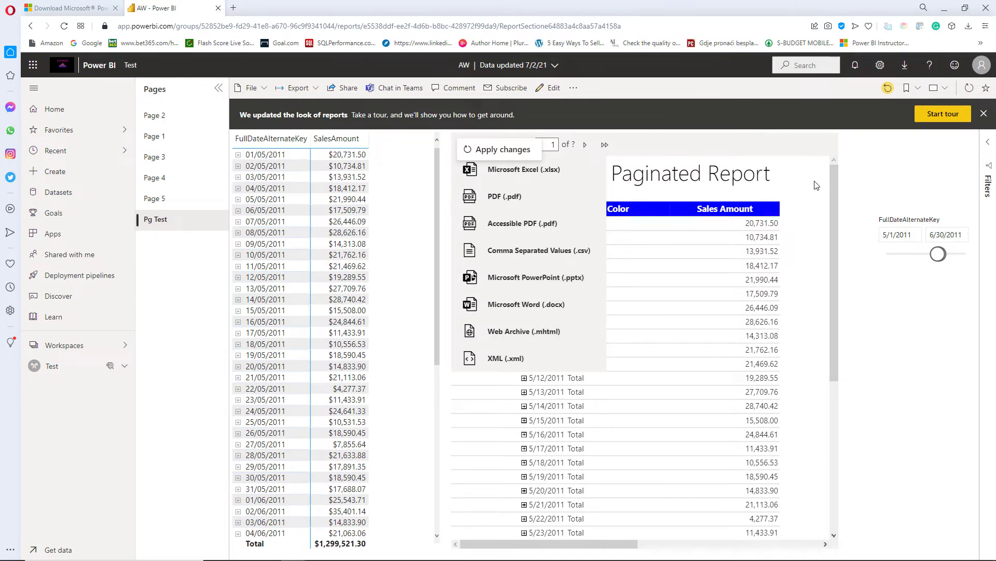
- Export only the current AW report page to PDF
click(315, 89)
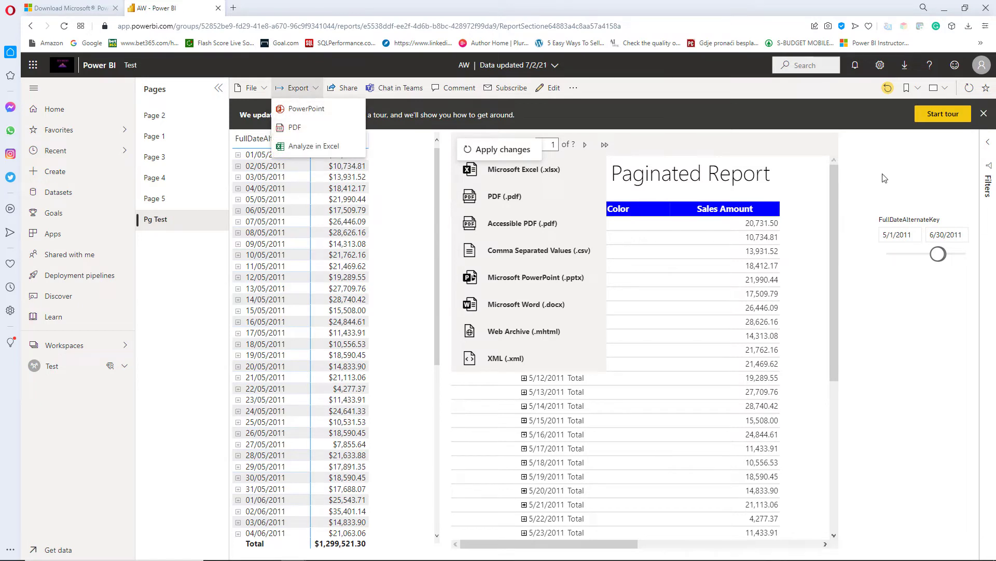
click(316, 89)
click(317, 91)
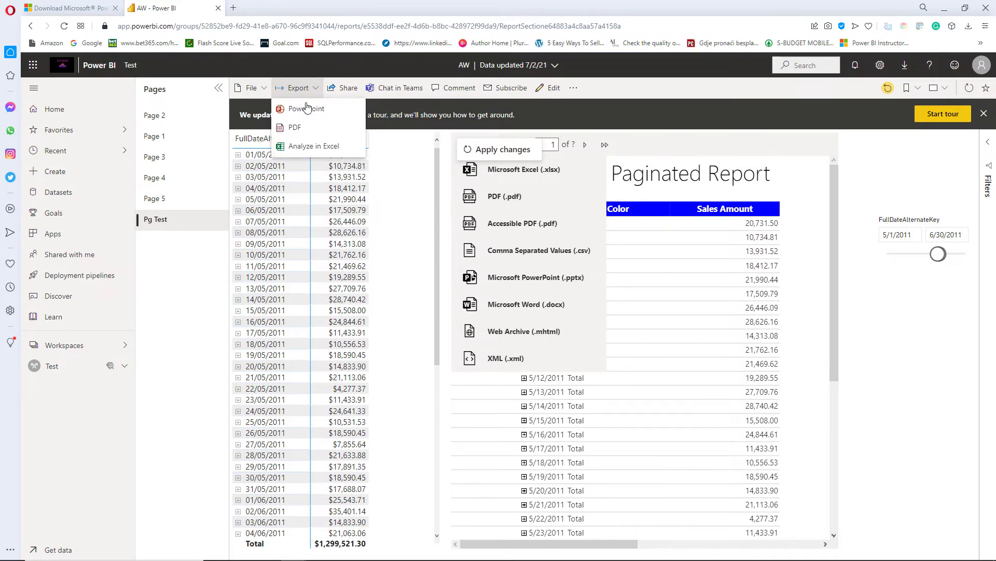
click(297, 128)
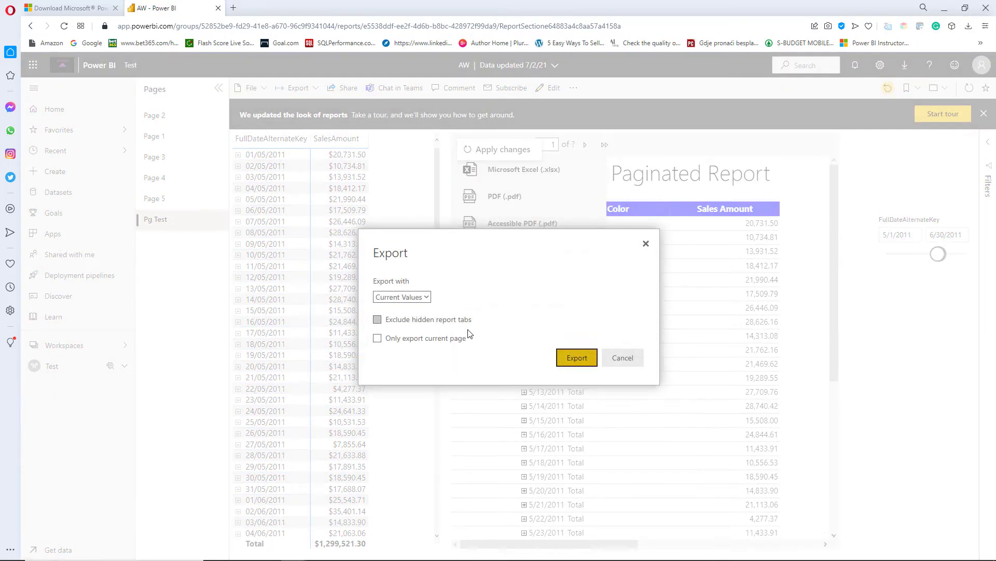
click(406, 342)
click(575, 357)
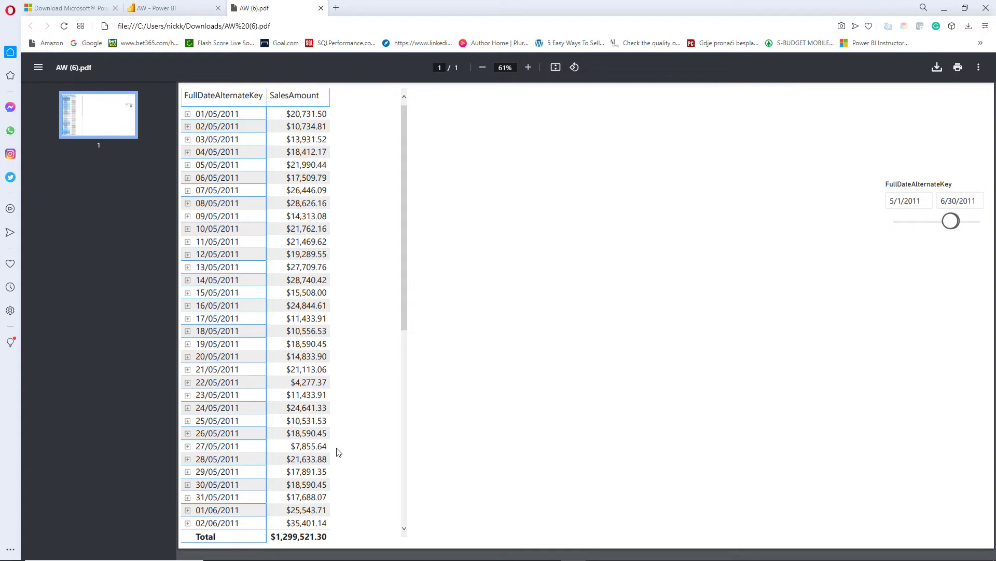
- Close the AW (6).pdf tab with Ctrl+W to return to the Power BI report
key(ctrl+w)
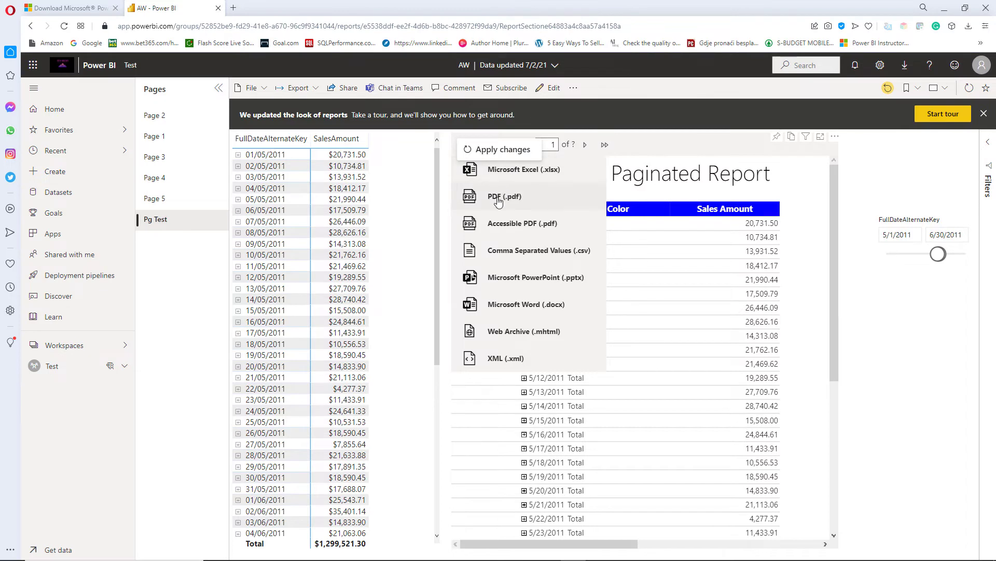
- Export the paginated report as PDF, downloading My Paginated Report (5).pdf
click(499, 201)
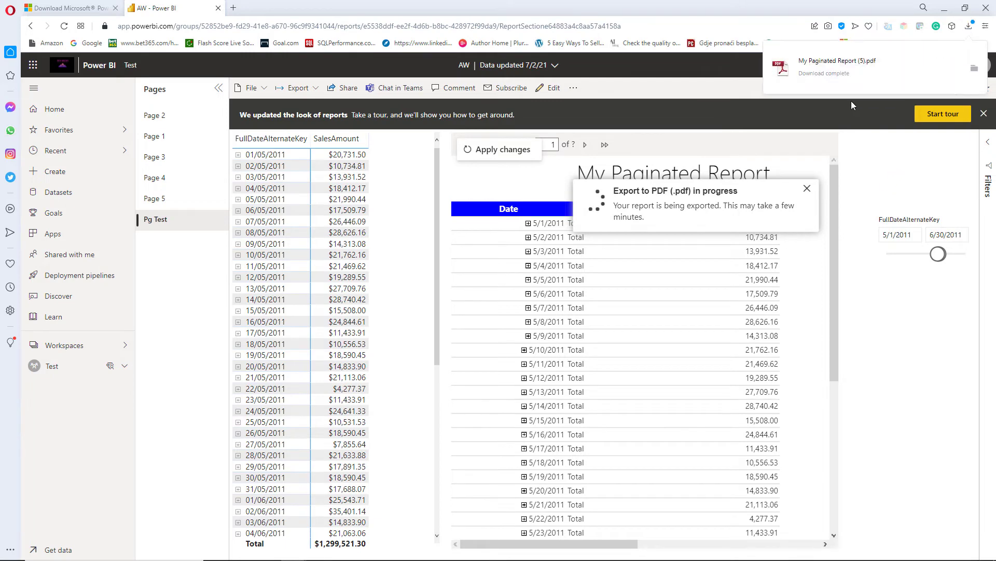
- Open and page through the 8-page exported PDF, then launch DAX Studio from Power BI's External Tools
click(837, 68)
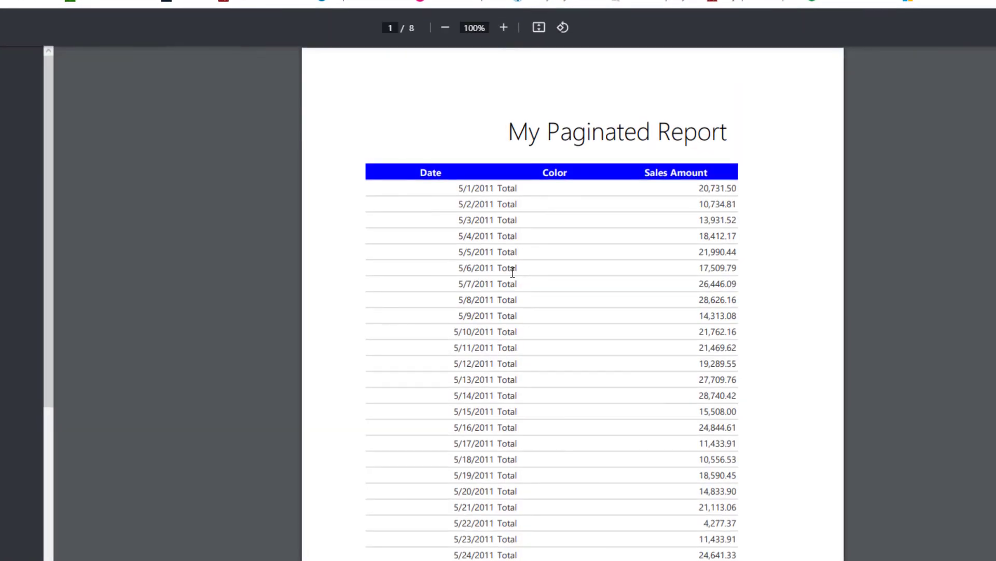
scroll(506, 253, down, 4)
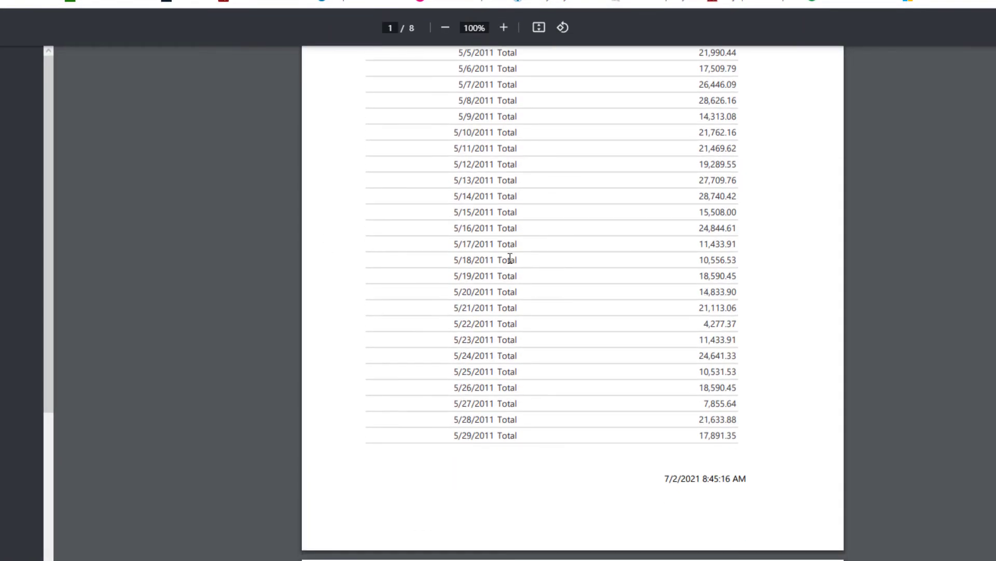
scroll(510, 258, up, 3)
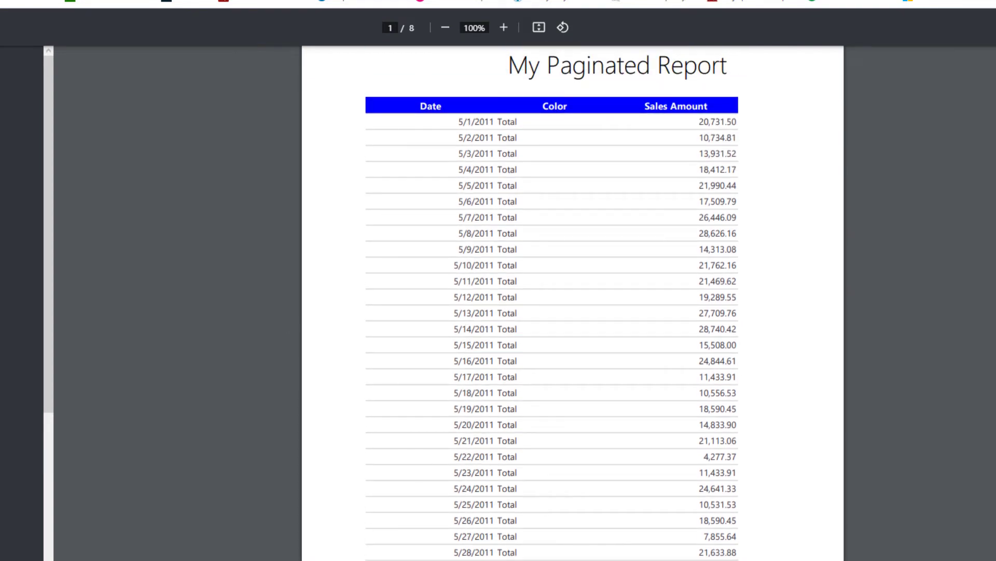
scroll(258, 421, down, 12)
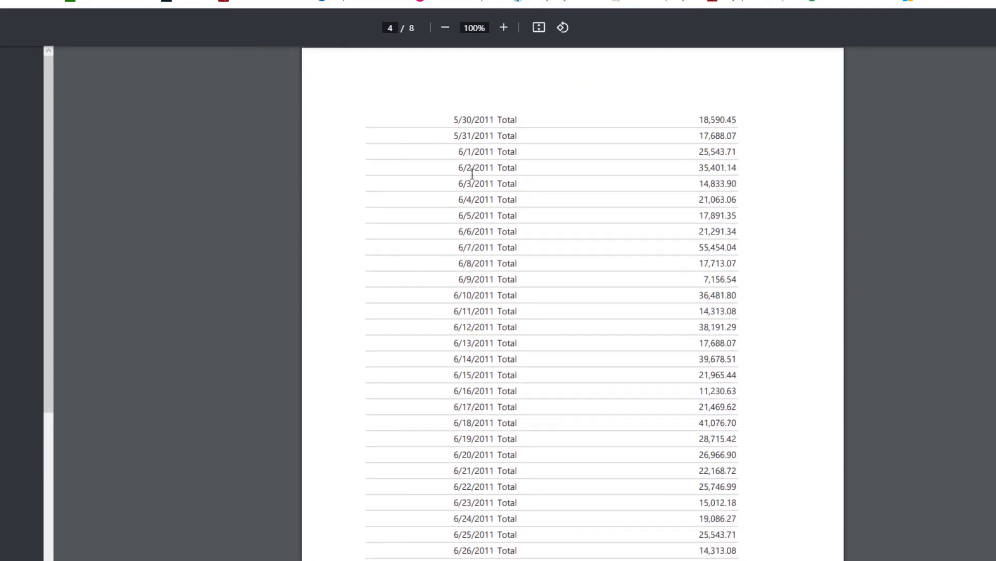
scroll(467, 335, down, 1)
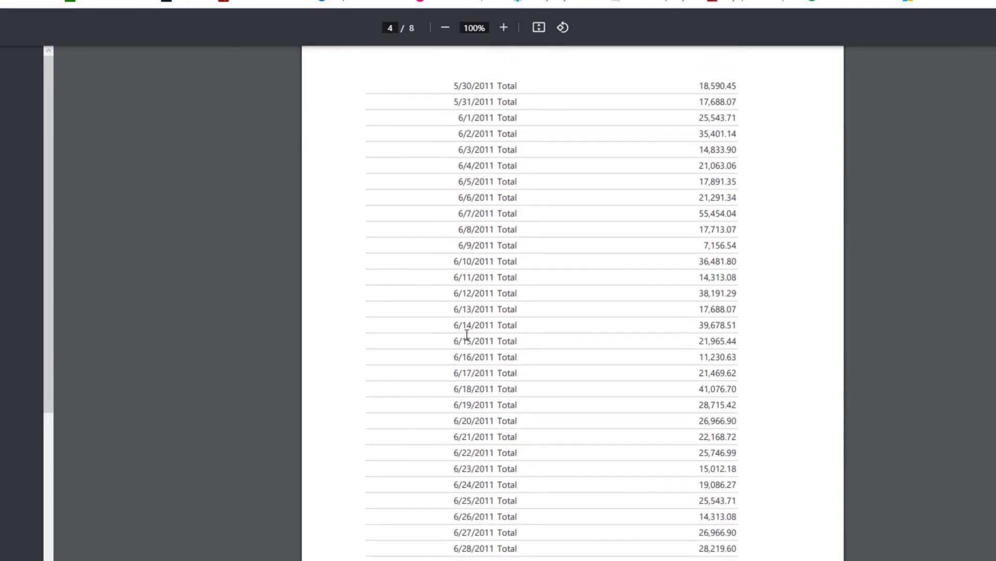
scroll(467, 335, up, 1)
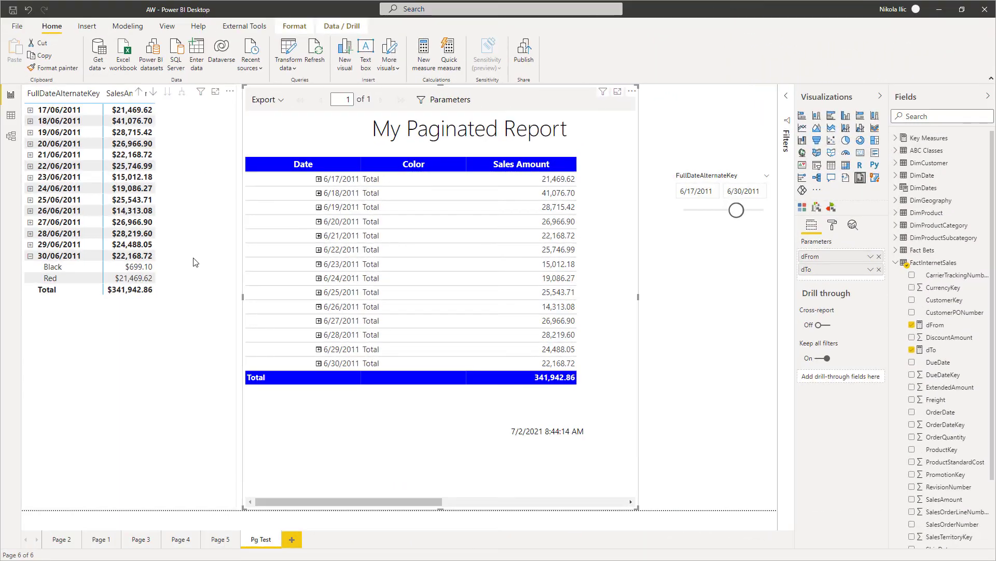
click(245, 27)
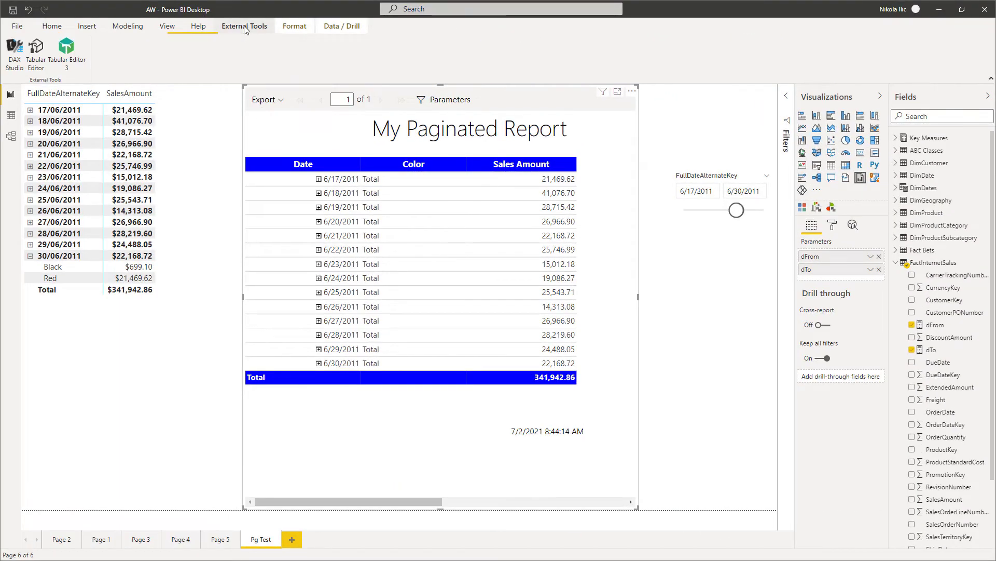
click(15, 52)
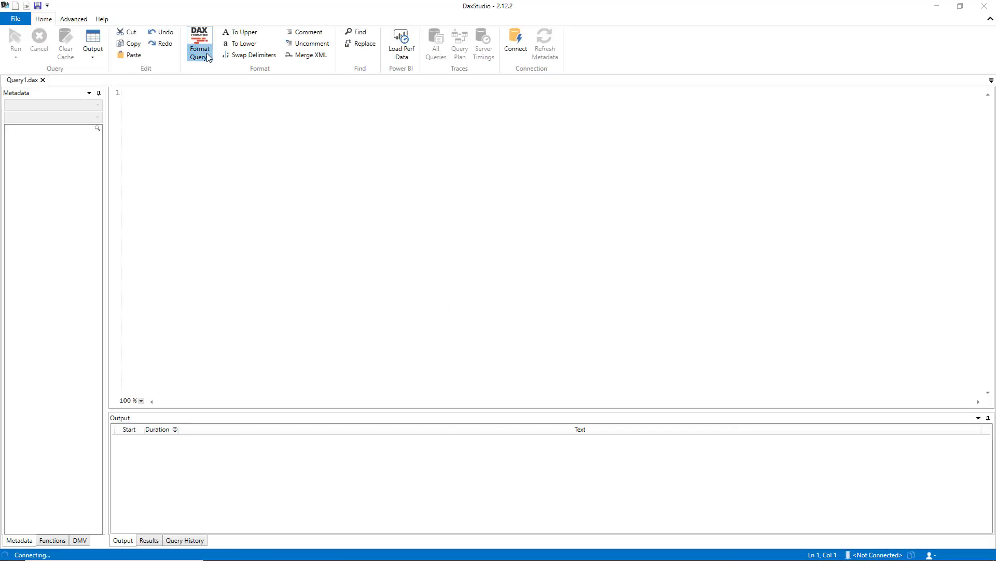
- Start the All Queries trace in DAX Studio and go back to the Pg Test page
click(436, 44)
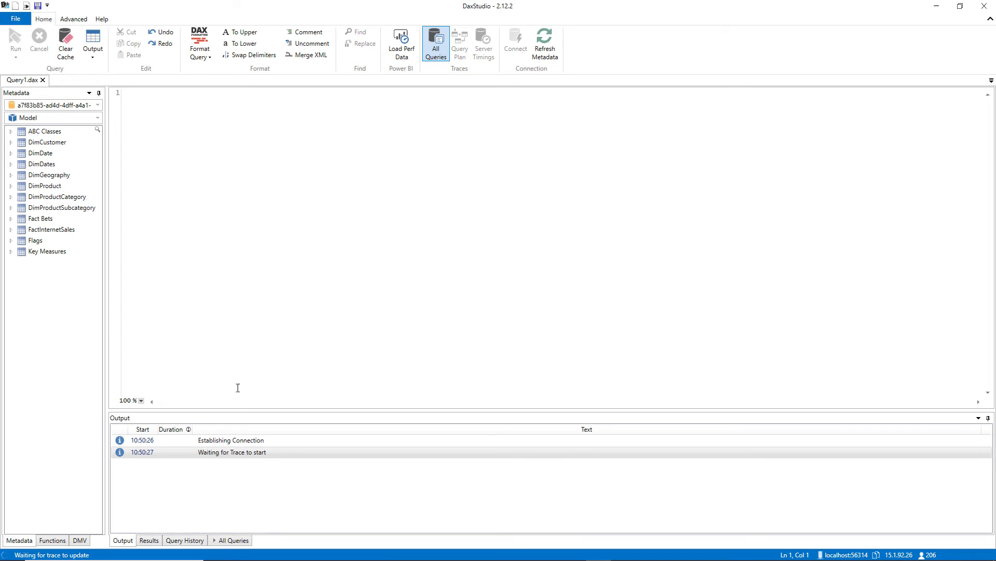
click(346, 552)
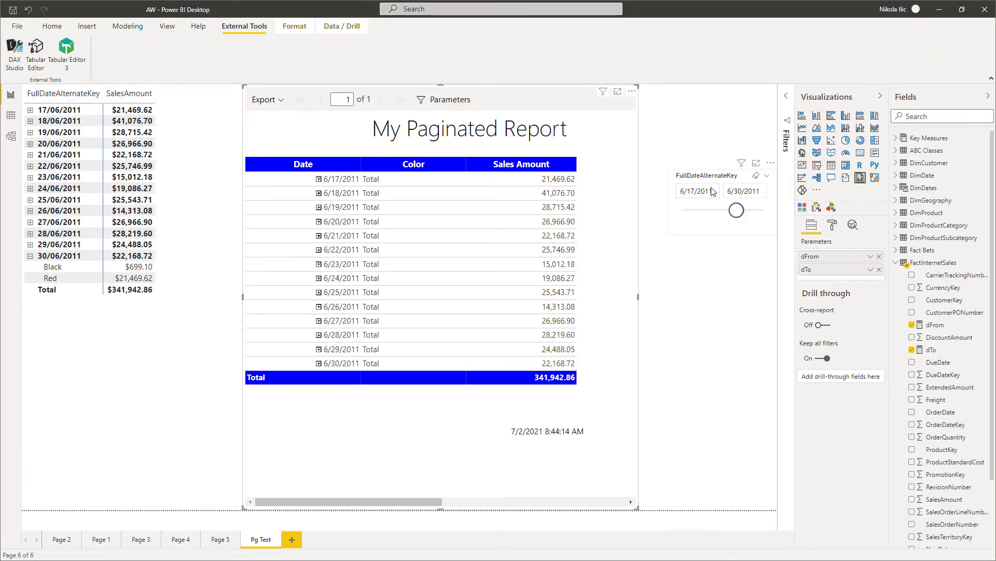
- Move the slicer start date to 6/18/2011, apply it to the paginated report, and return to DAX Studio
click(696, 192)
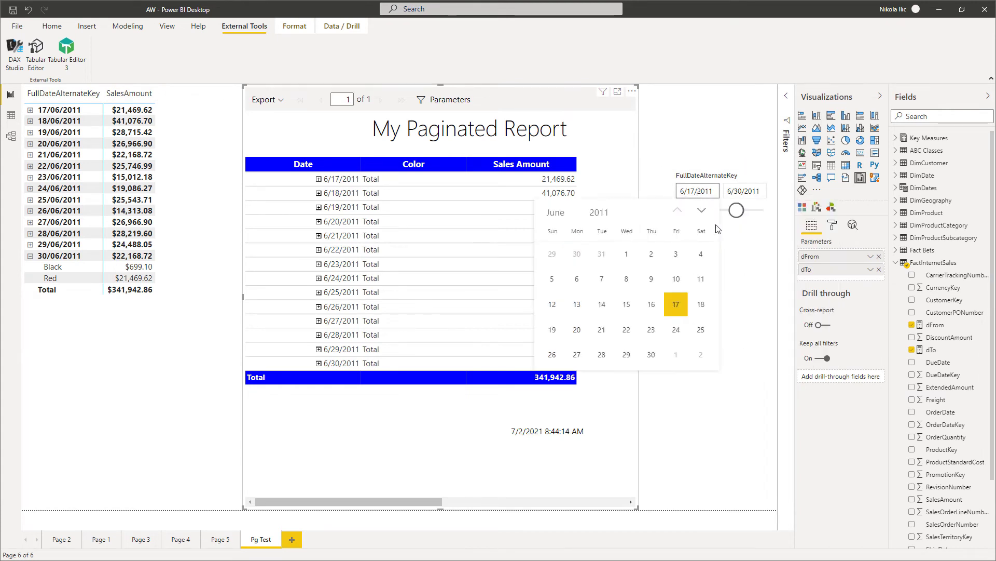
click(701, 305)
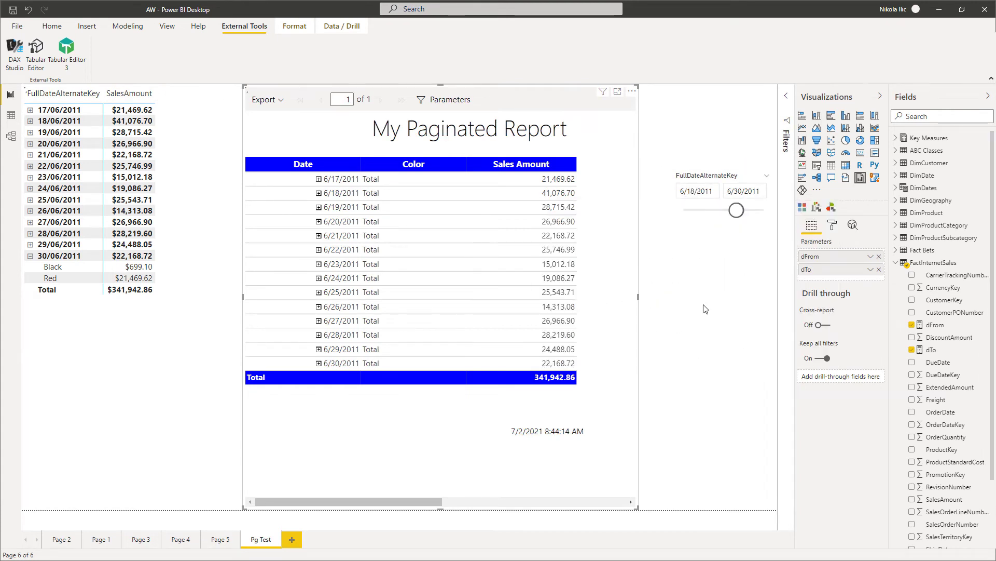
click(309, 102)
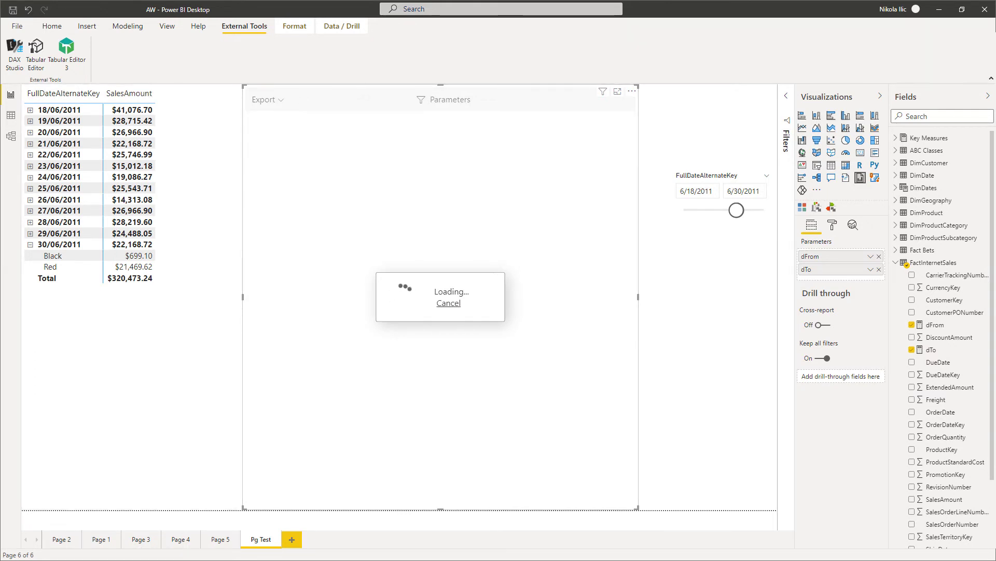
key(alt+Tab)
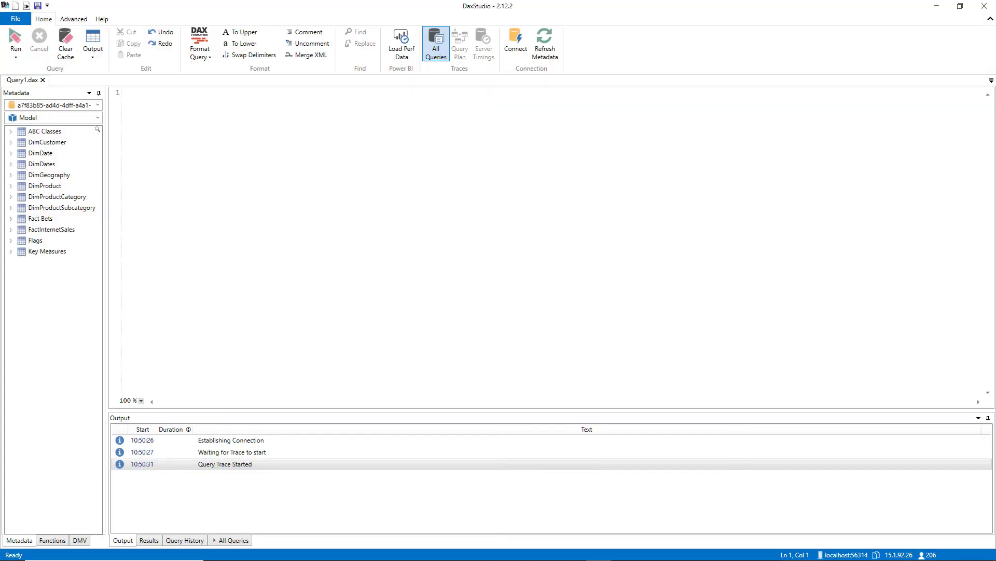
- Load the second captured DAX query and highlight its two date range filter conditions
click(238, 540)
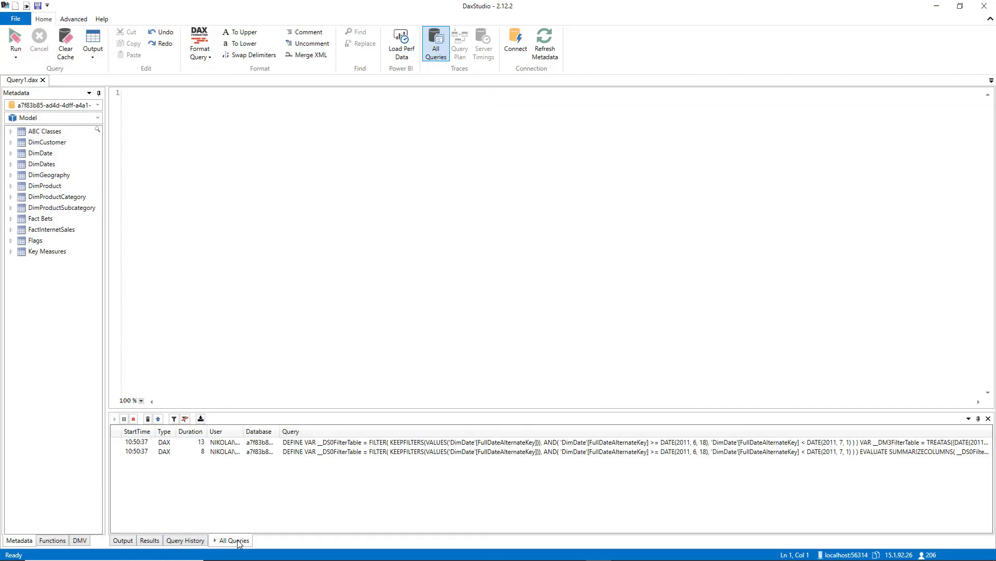
double_click(295, 451)
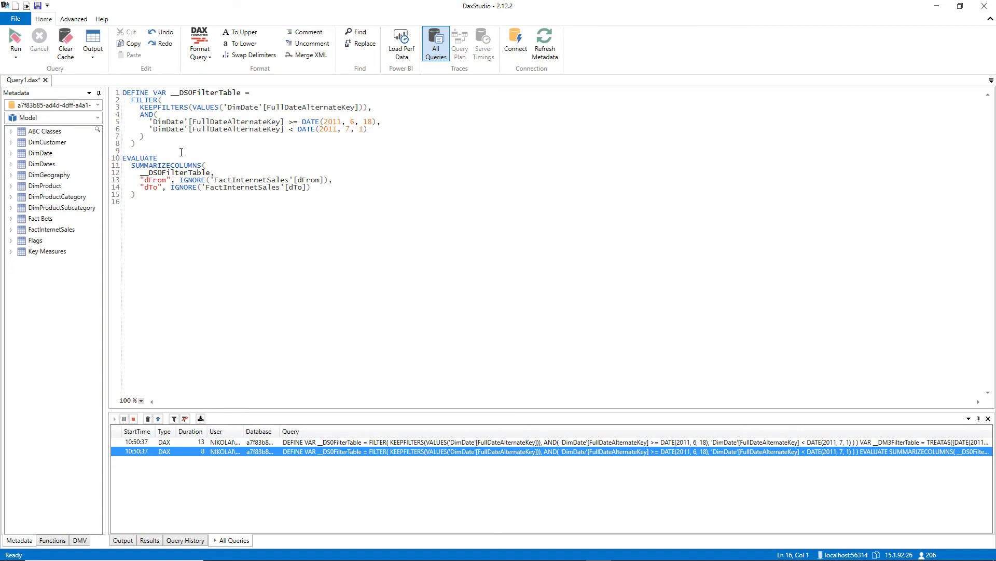
drag(153, 122, 177, 123)
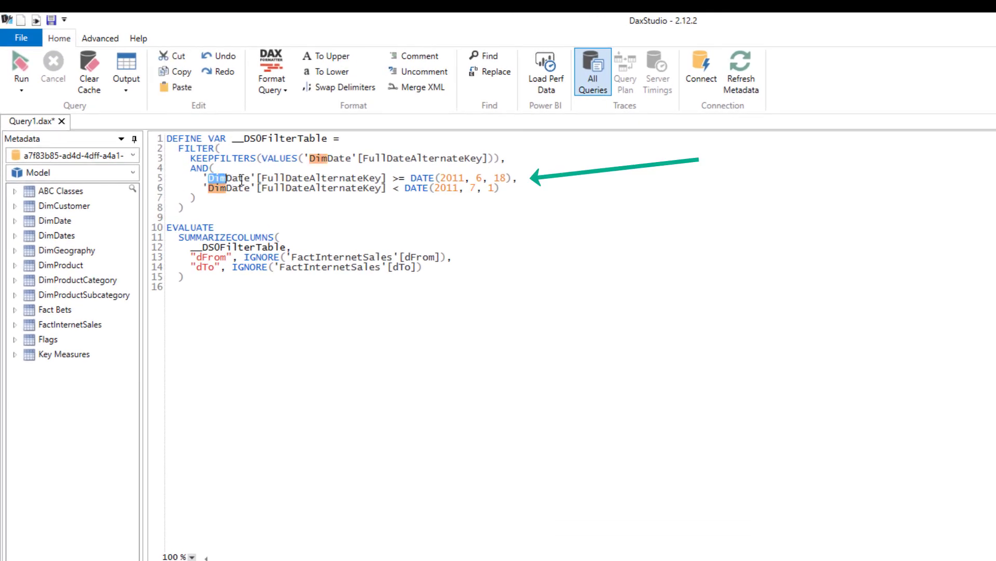
drag(241, 180, 508, 189)
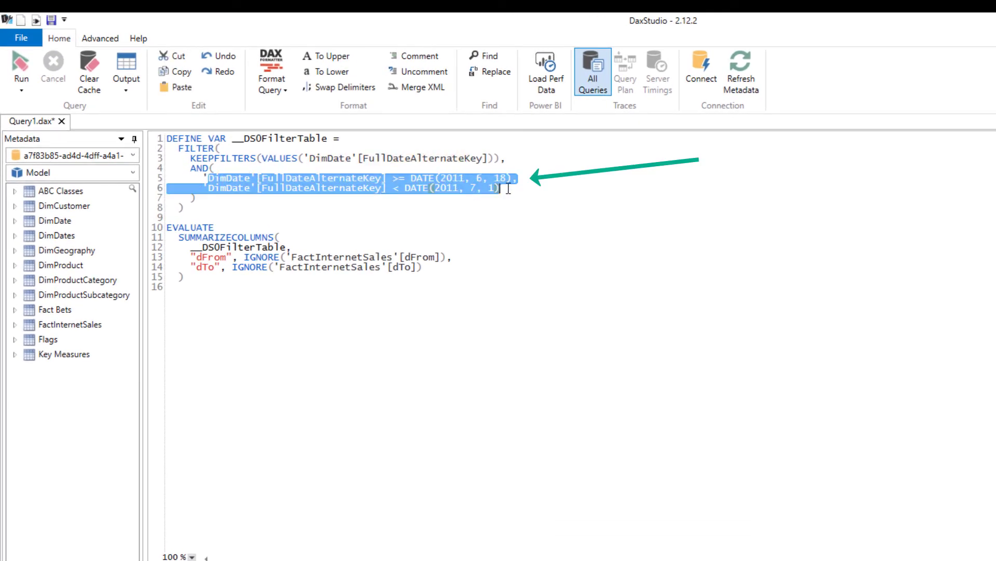
- Insert the captured report query inside SUMMARIZECOLUMNS and inspect its TOPN Color sort arguments
click(515, 234)
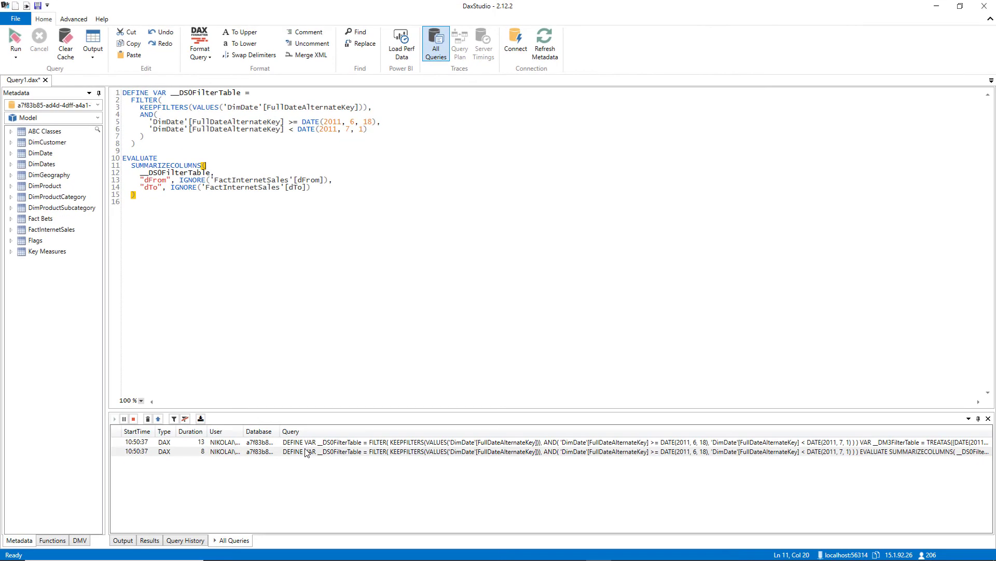
double_click(310, 442)
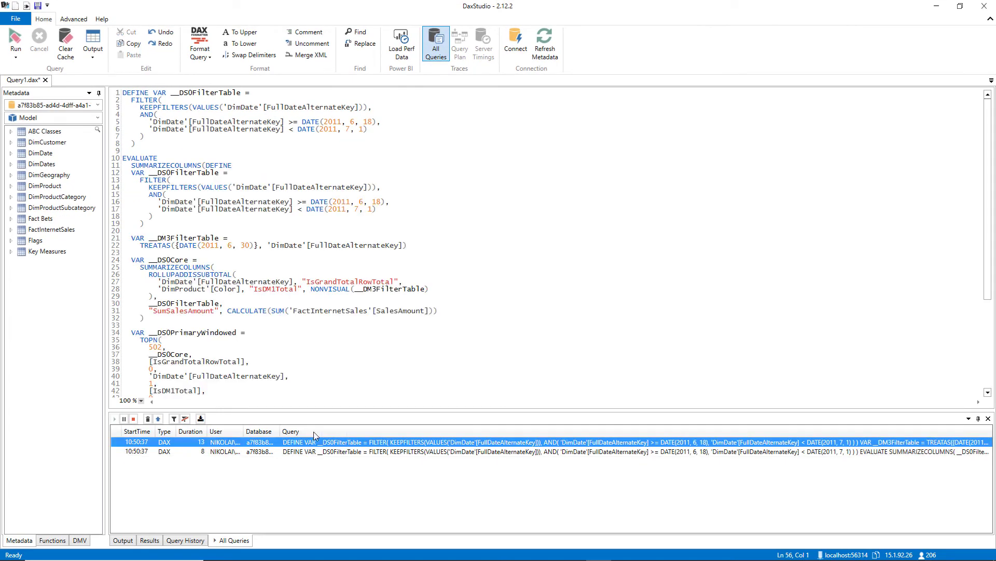
scroll(332, 315, down, 2)
scroll(320, 311, down, 4)
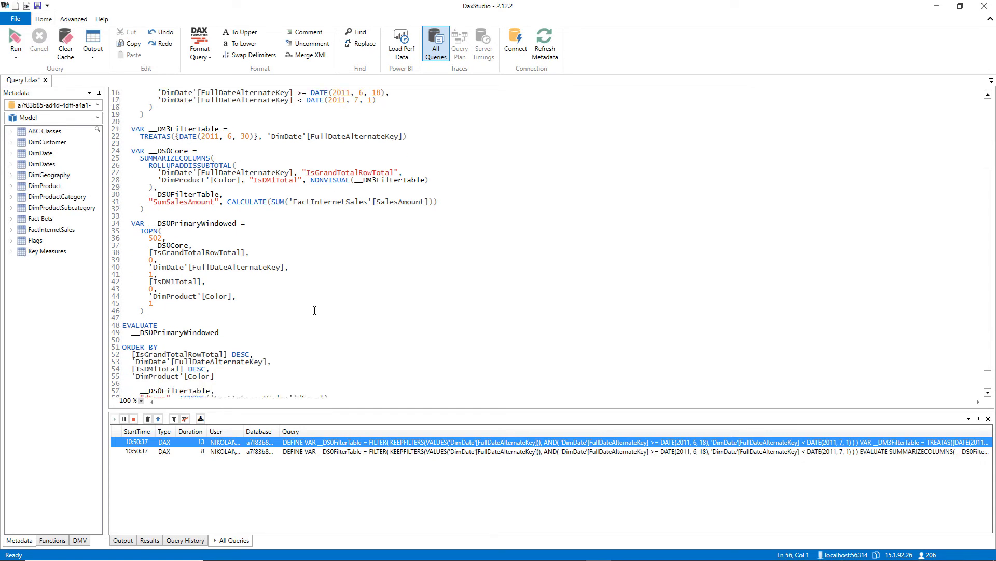
click(255, 194)
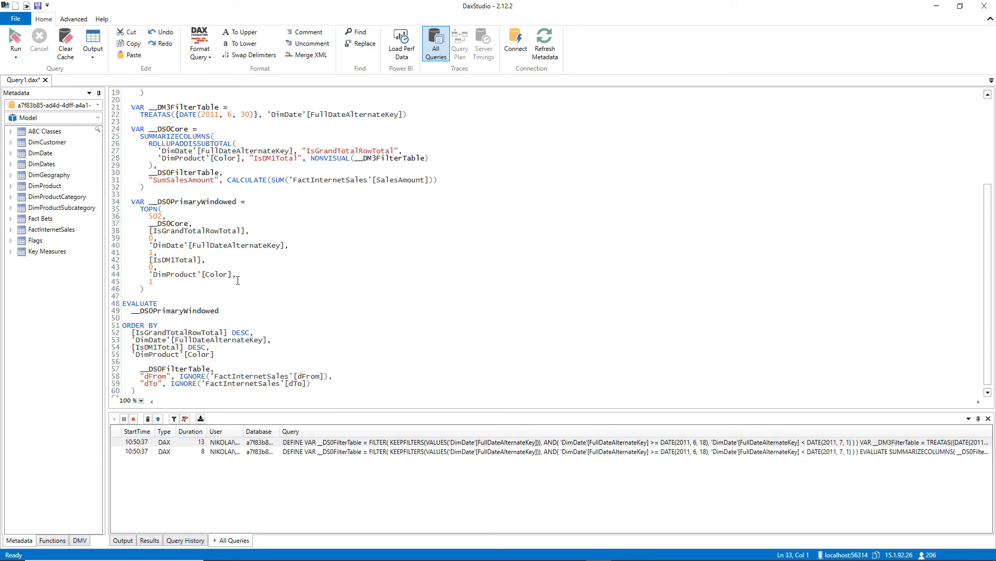
drag(238, 280, 216, 255)
click(217, 255)
scroll(280, 286, up, 6)
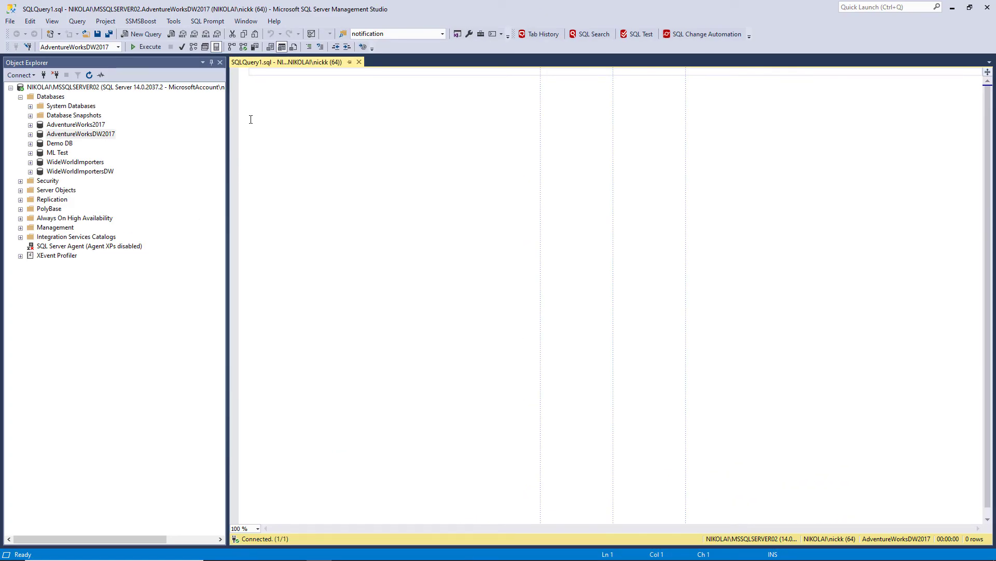
- Launch SQL Server Profiler from the SSMS Tools menu
click(174, 21)
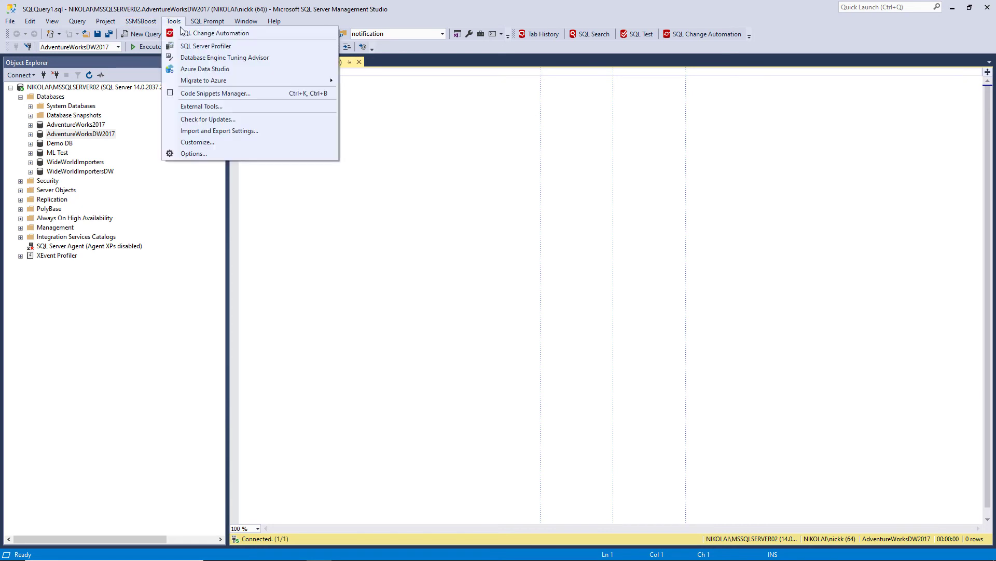
click(213, 47)
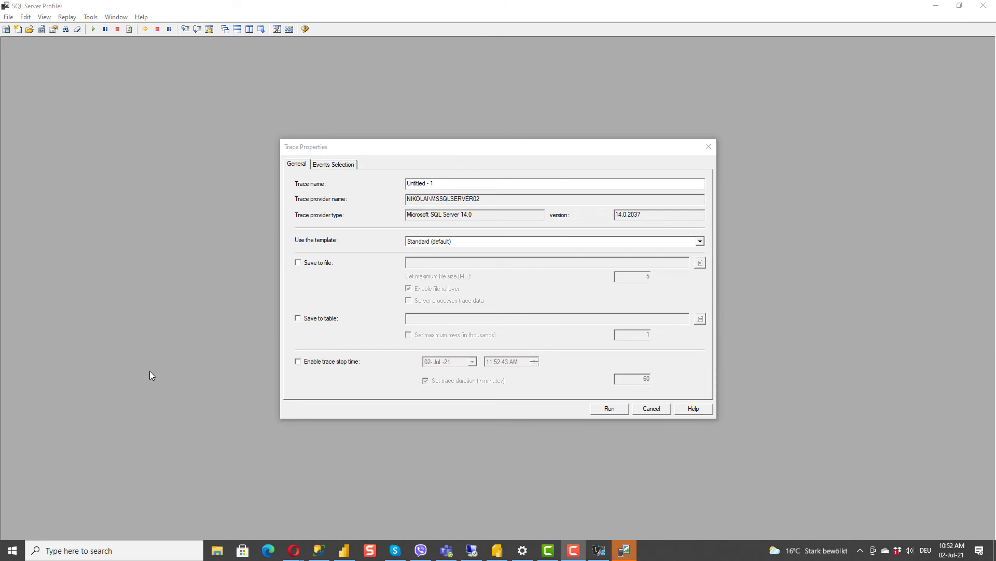
- Run a Standard-template trace for Untitled - 1, maximize its window, and switch back to Power BI
click(336, 165)
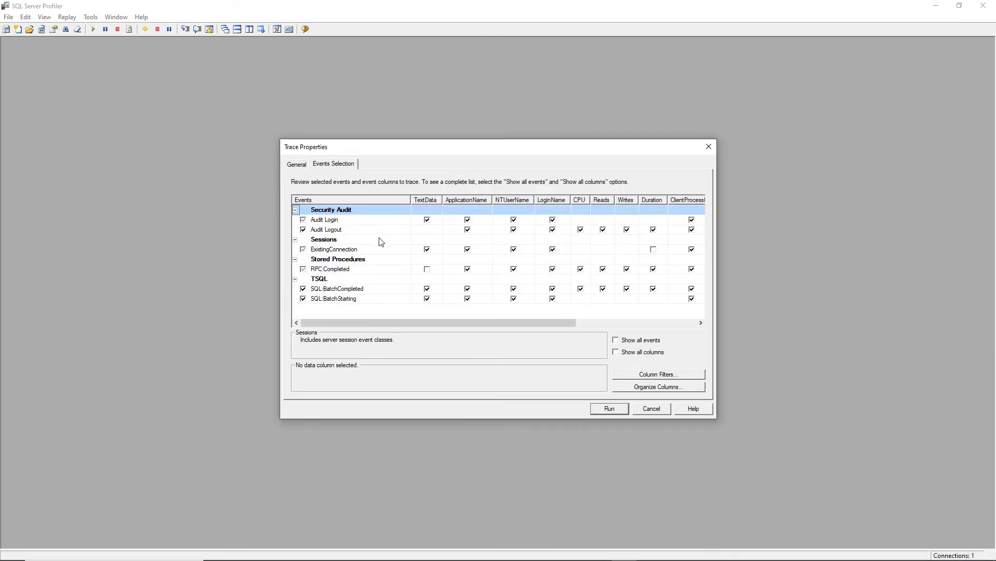
click(300, 166)
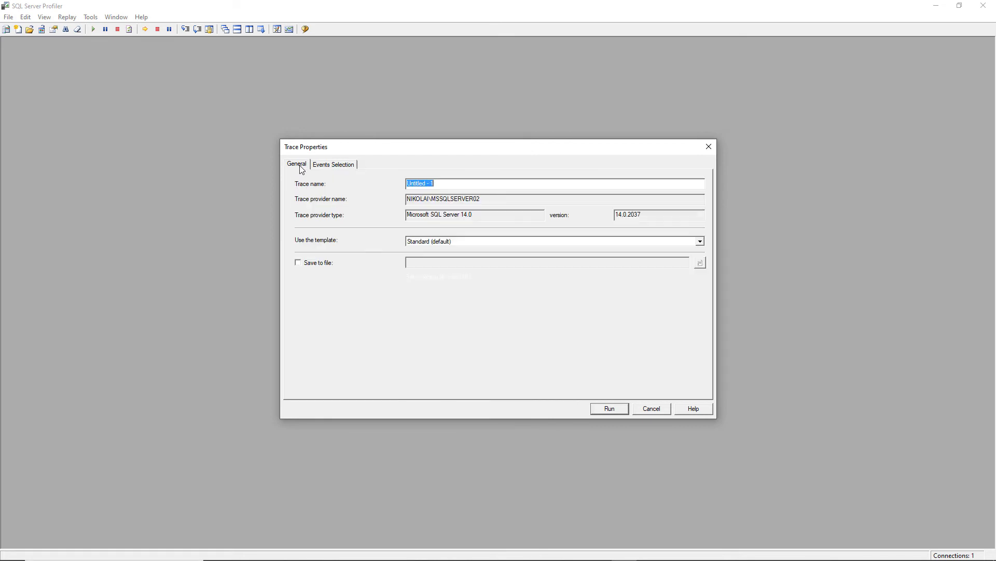
click(610, 408)
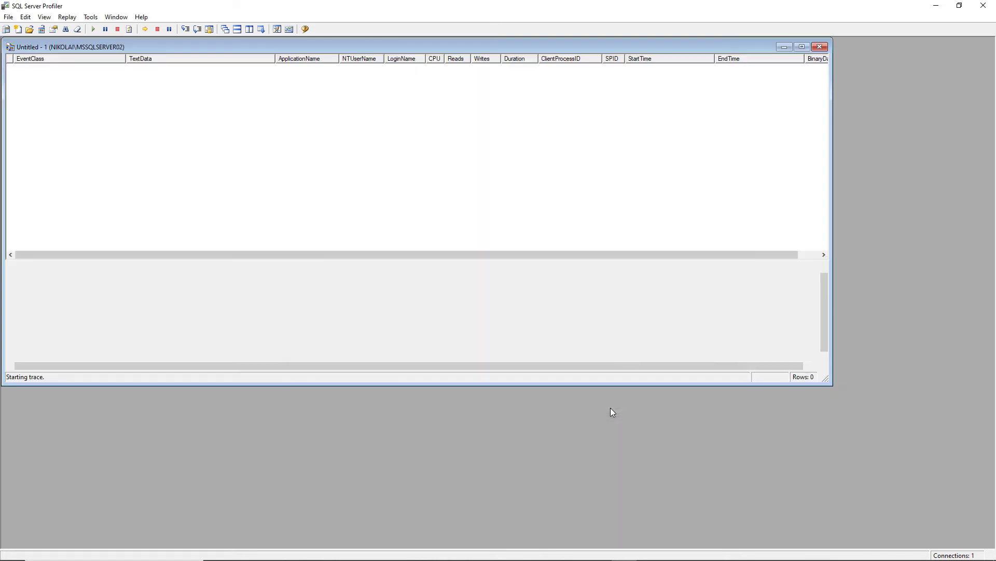
click(803, 47)
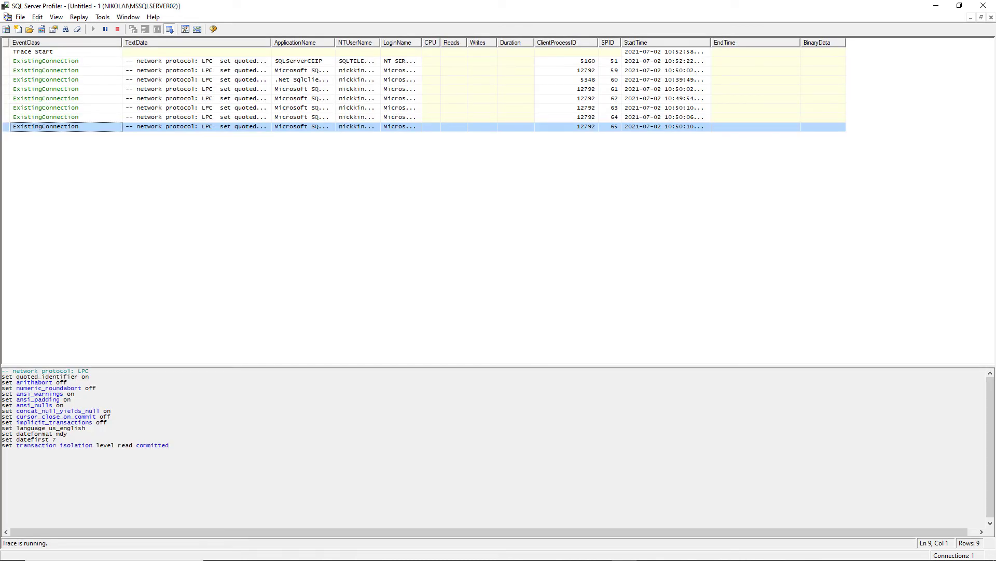
key(alt+Tab)
- Set the slicer start date to June 25, 2011 and apply changes to the paginated report
click(701, 190)
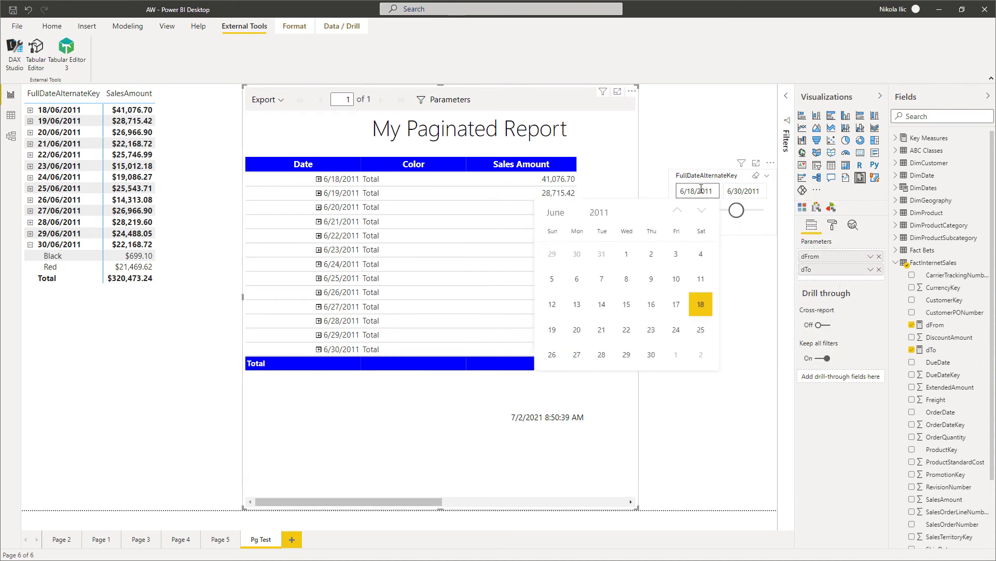
click(700, 330)
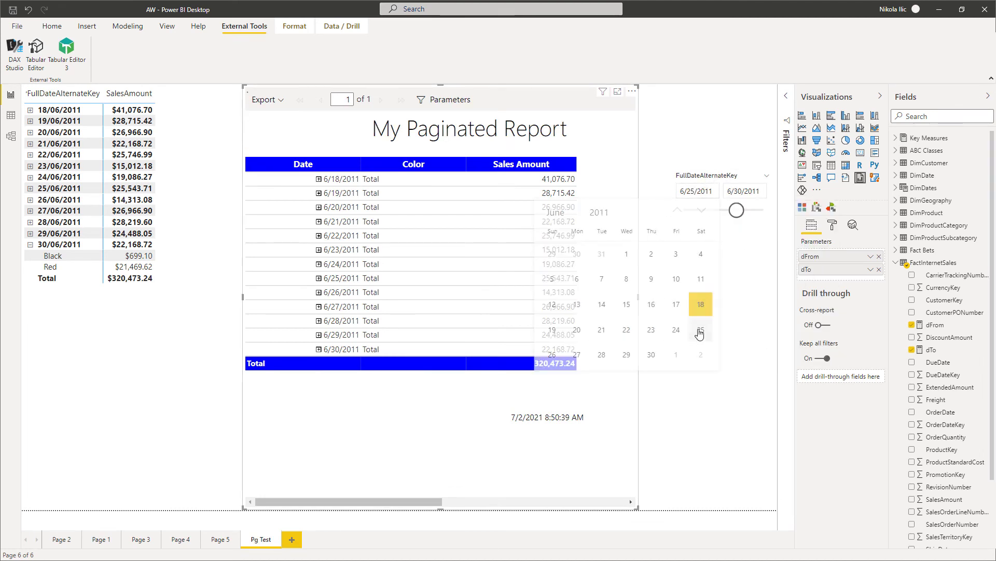
click(306, 101)
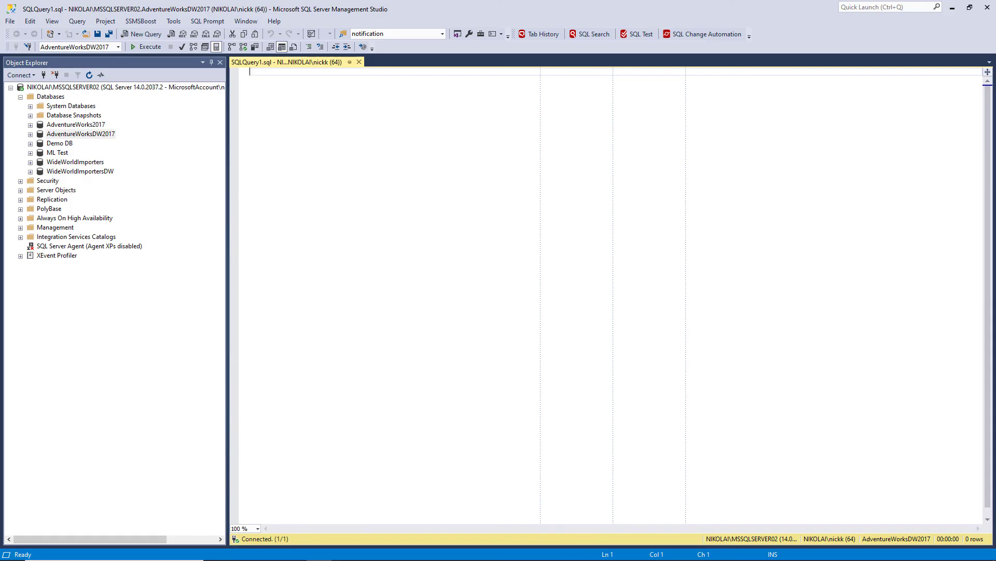
- Display the new RPC:Completed event's SQL text in an enlarged pane
key(alt+Tab)
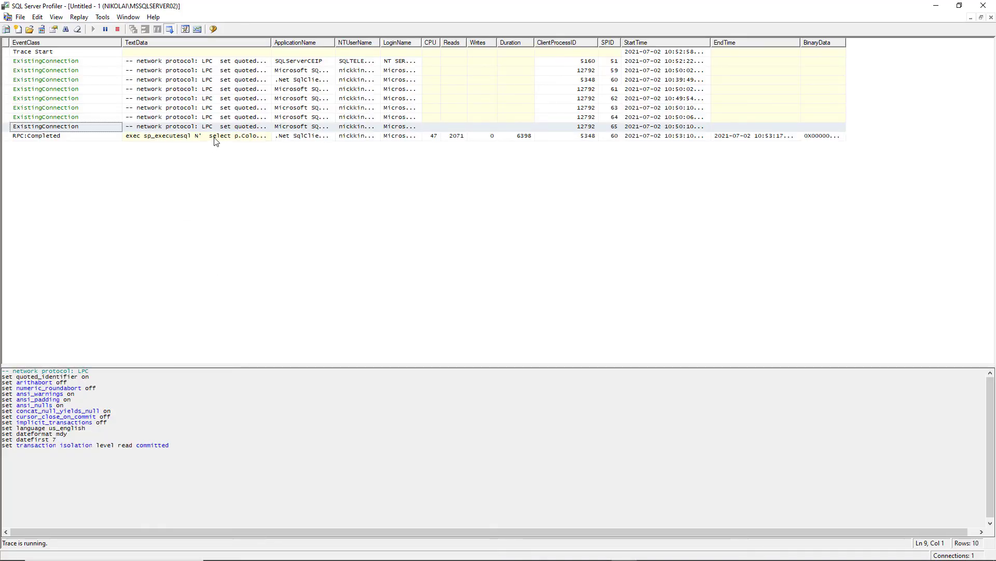
click(215, 137)
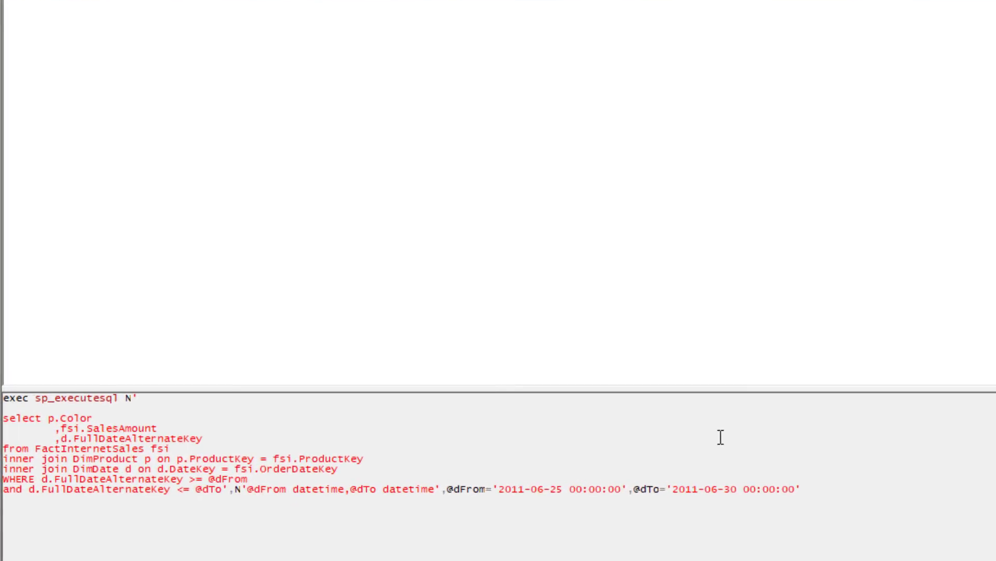
drag(815, 394, 815, 208)
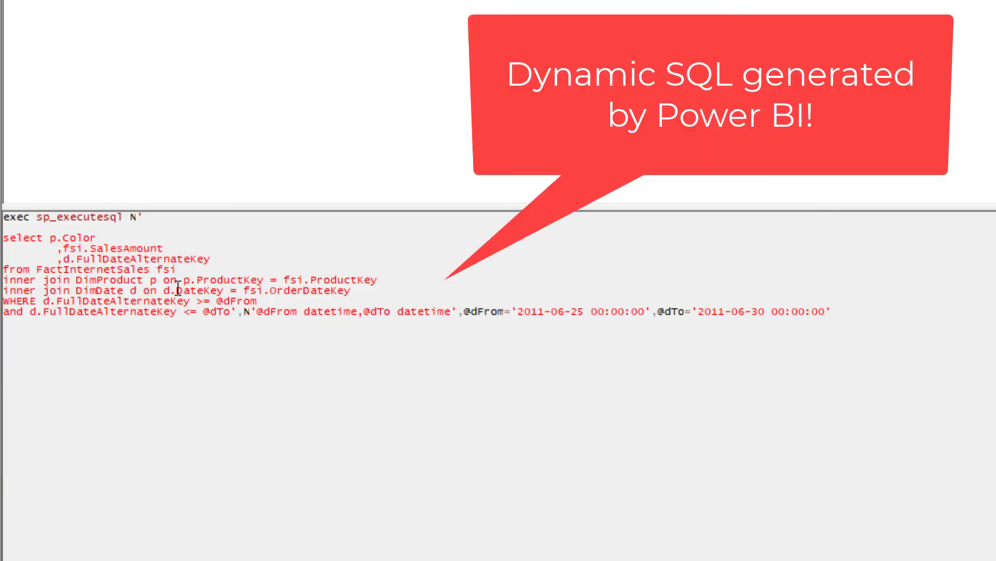
drag(4, 241, 78, 260)
click(131, 301)
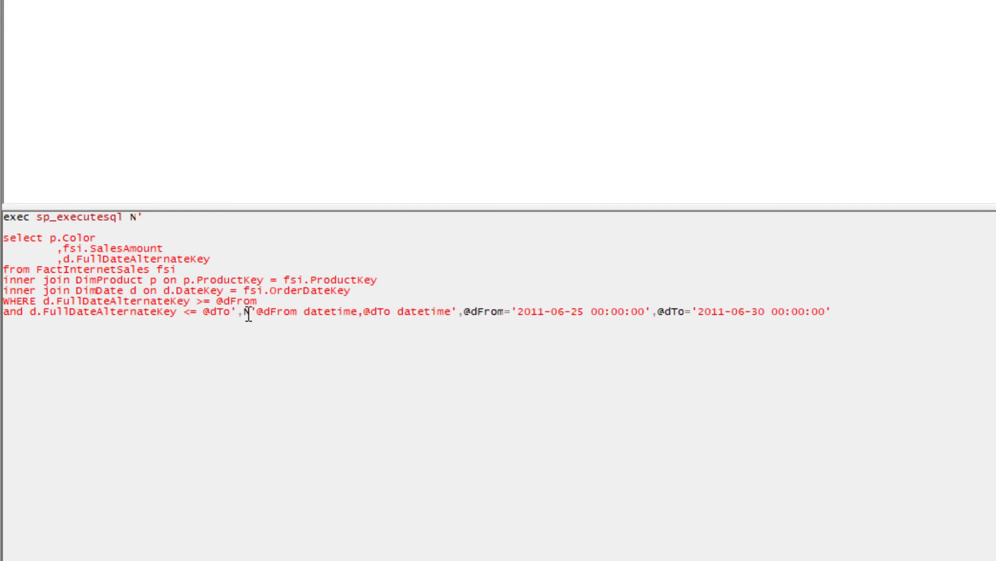
drag(250, 314, 355, 315)
click(354, 315)
drag(517, 311, 832, 306)
click(665, 315)
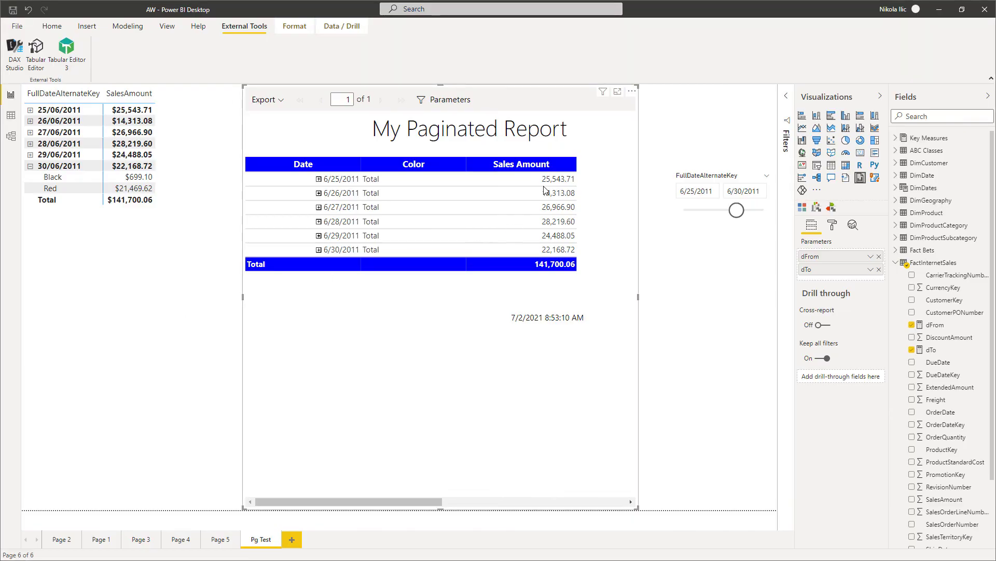
- Change the slicer start to 6/23/2011, apply it to the report, and return to Profiler
click(696, 191)
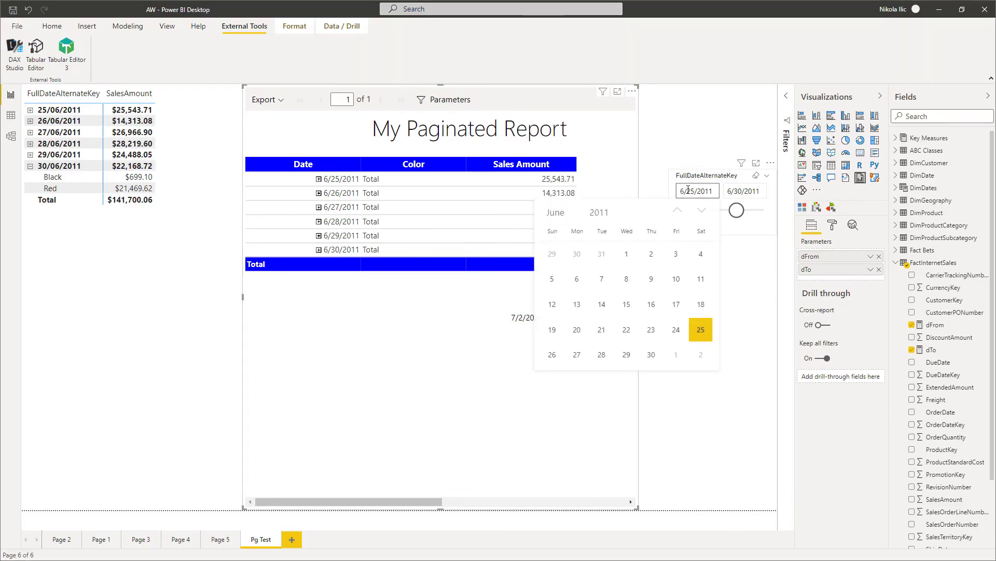
click(652, 330)
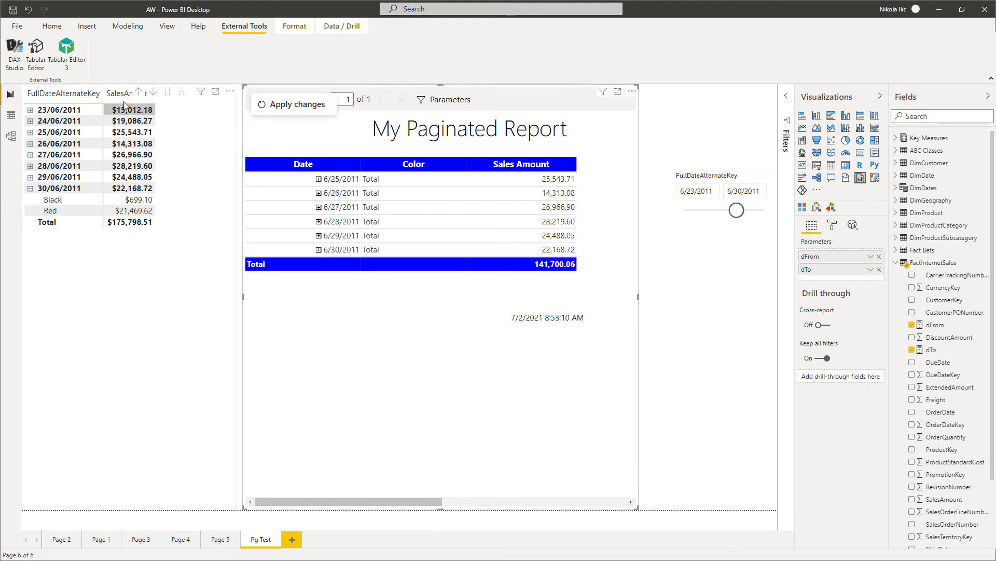
click(295, 103)
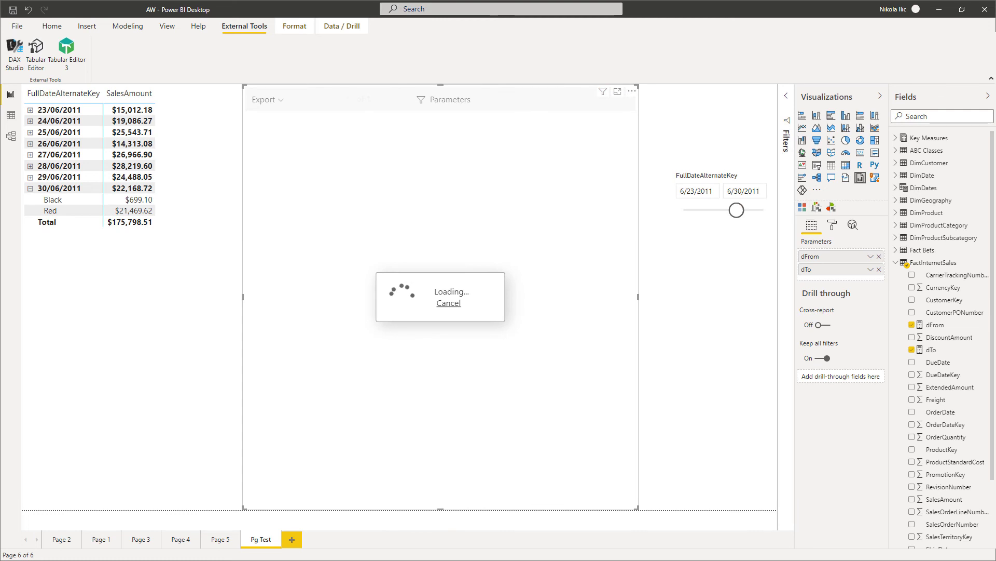
key(alt+Tab)
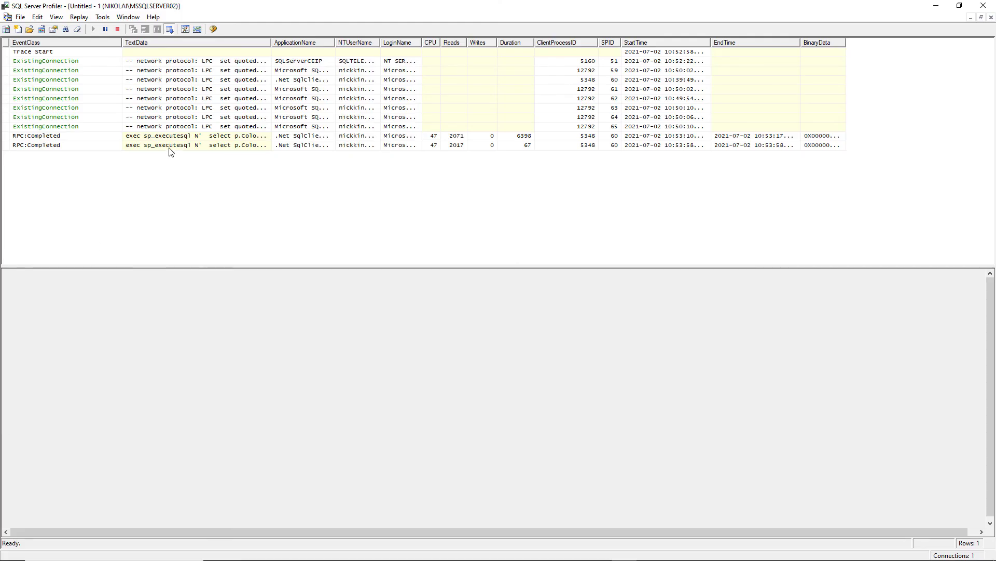
click(174, 146)
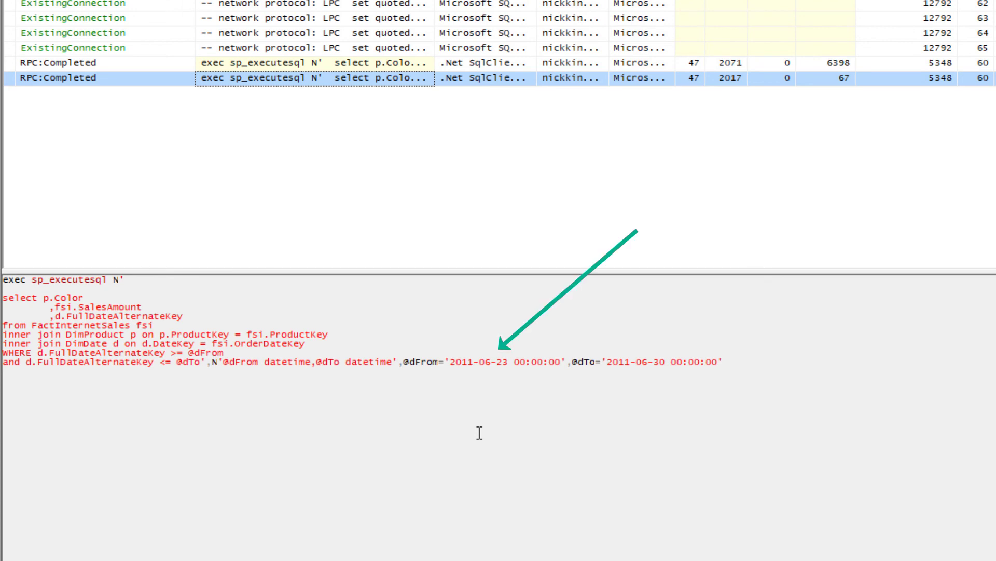
click(455, 362)
drag(456, 363, 508, 365)
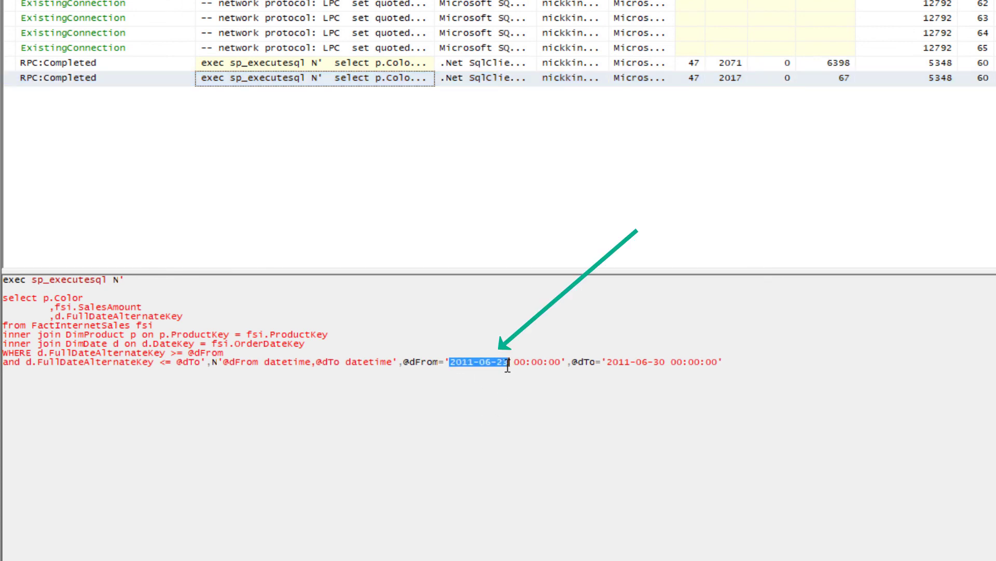
click(531, 401)
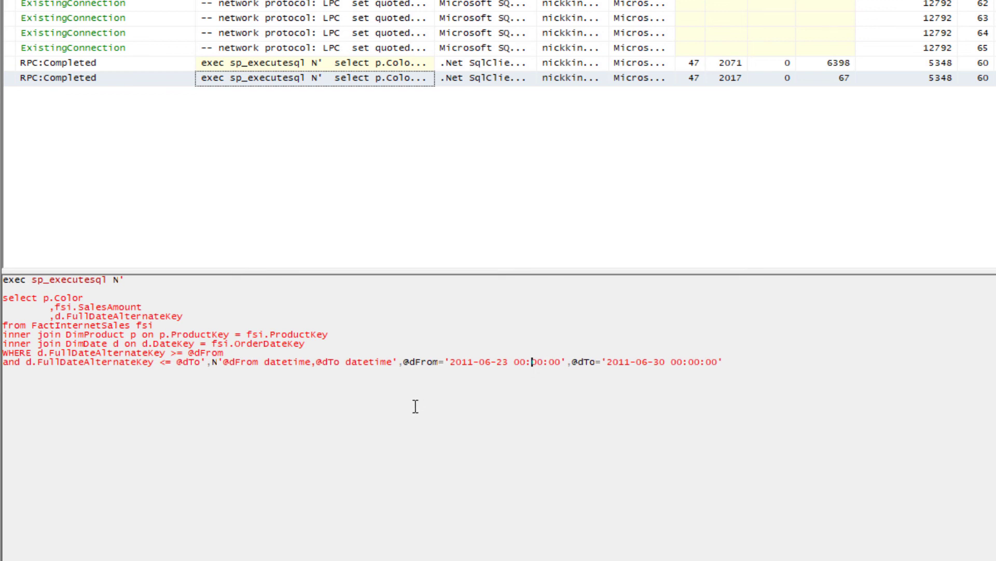
drag(403, 362, 727, 363)
click(705, 447)
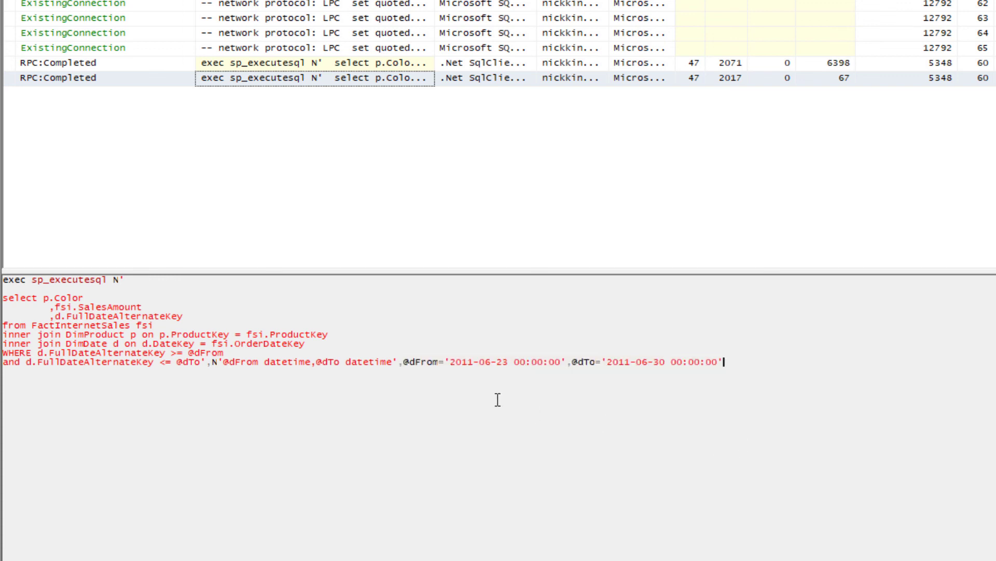